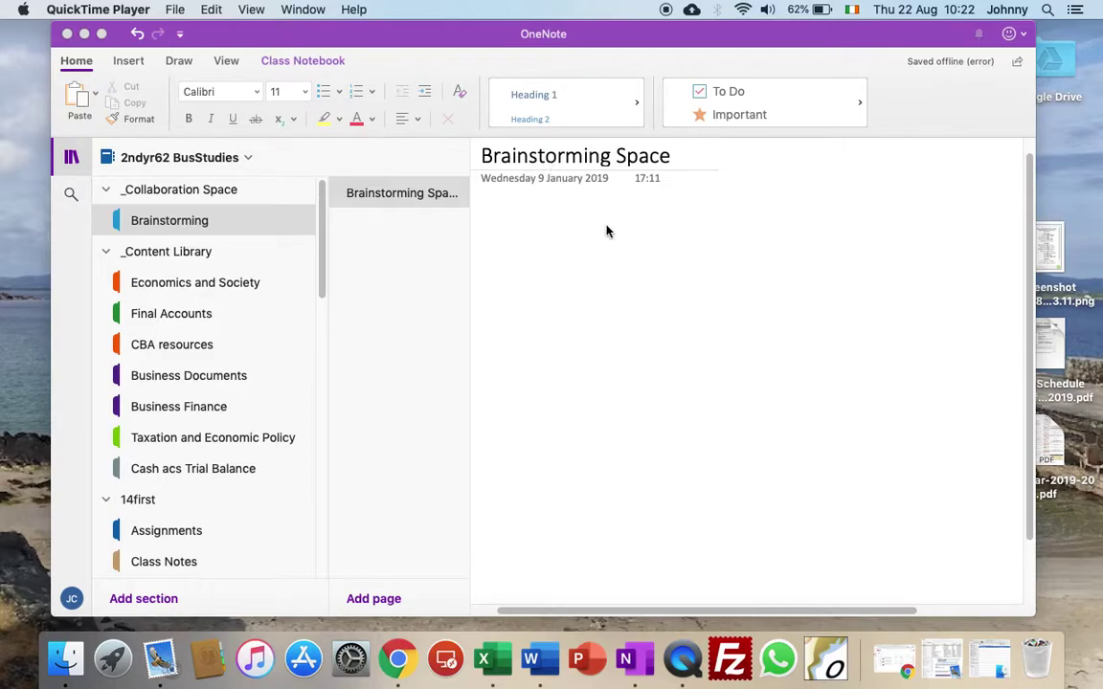
- Add three separate notes reading "Healthy Snack", "App" and "Game Online" to the Brainstorming Space page
{"action": "left_click", "coordinate": [614, 247]}
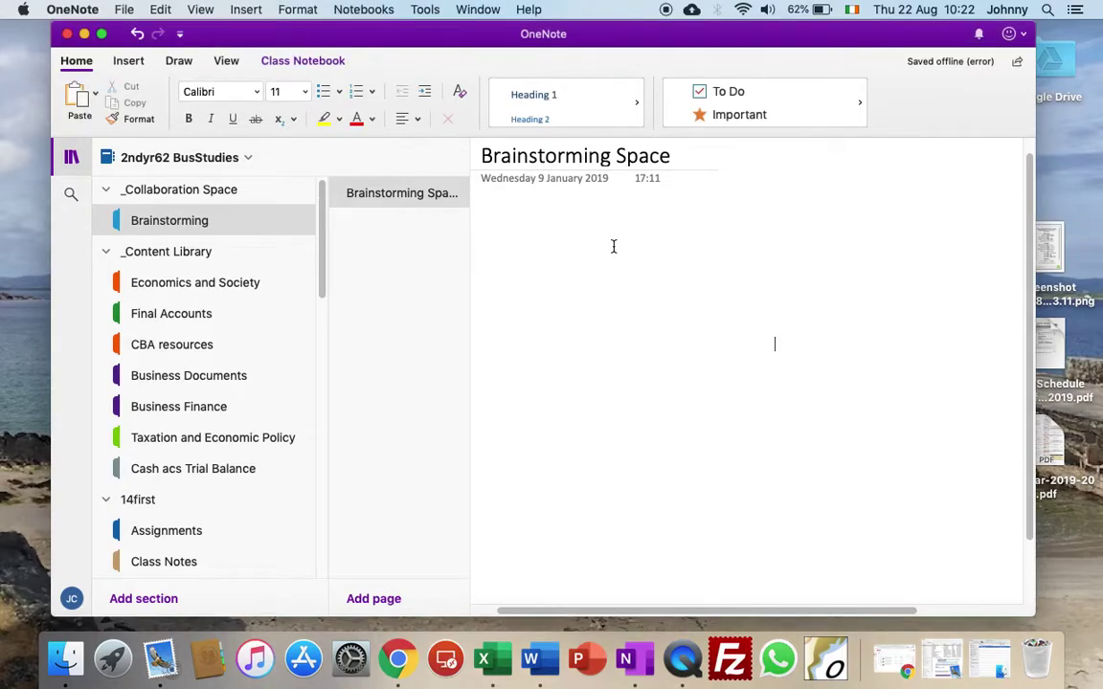
{"action": "type", "text": "H"}
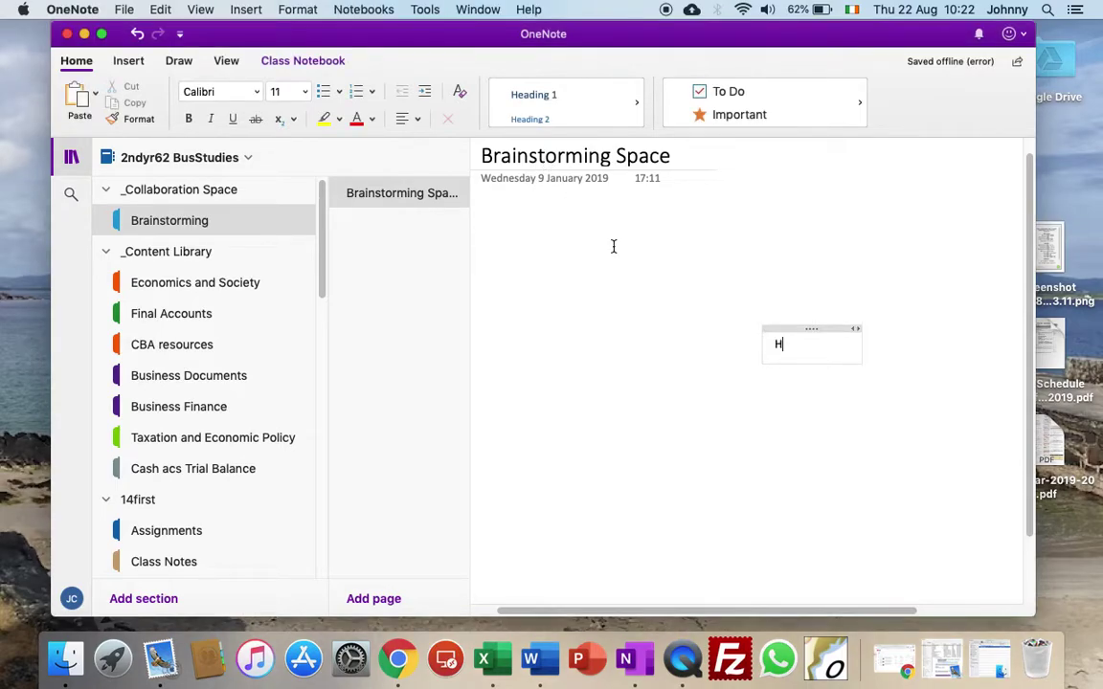
{"action": "type", "text": "ealthy Snack"}
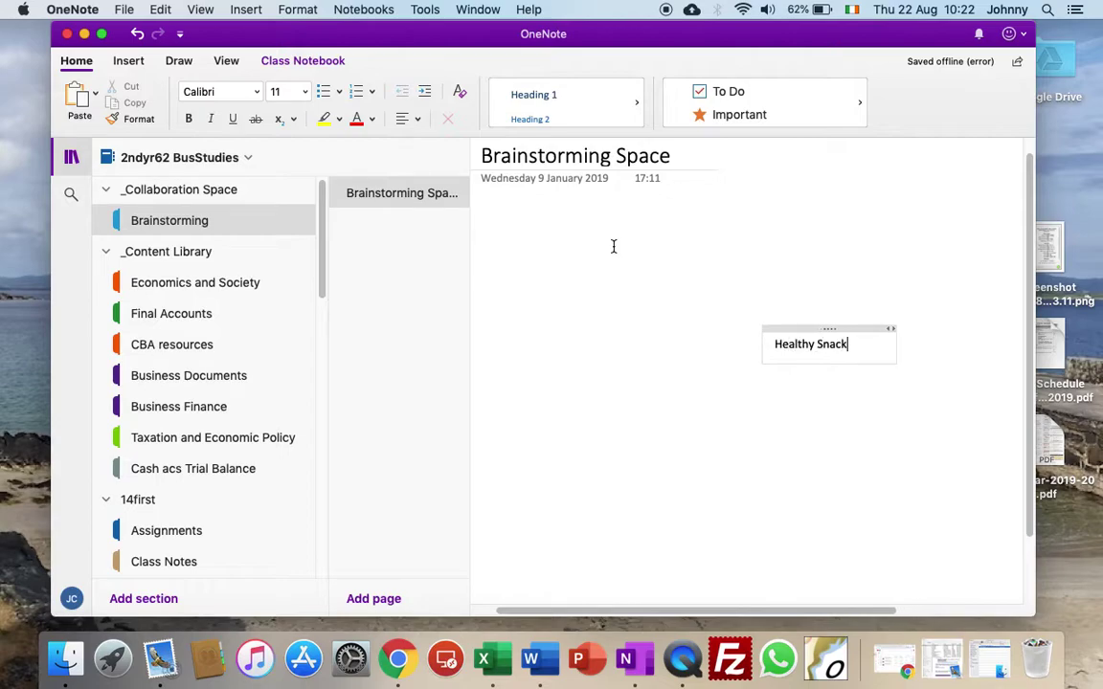
{"action": "left_click", "coordinate": [553, 317]}
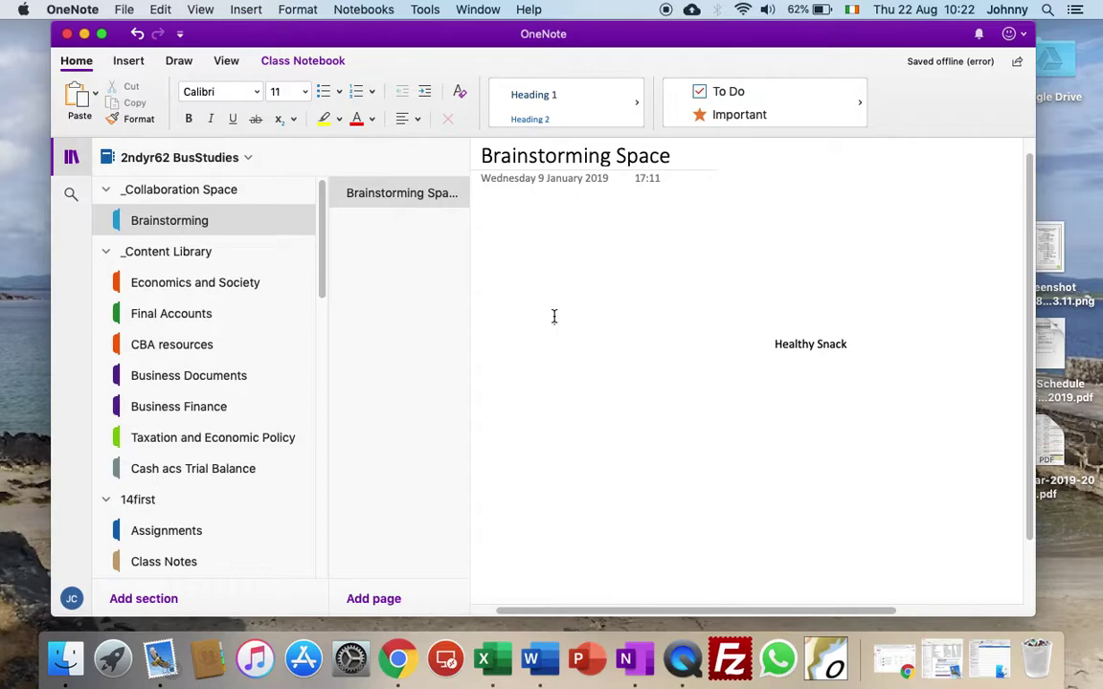
{"action": "left_click", "coordinate": [554, 317]}
{"action": "type", "text": "App"}
{"action": "left_click", "coordinate": [657, 453]}
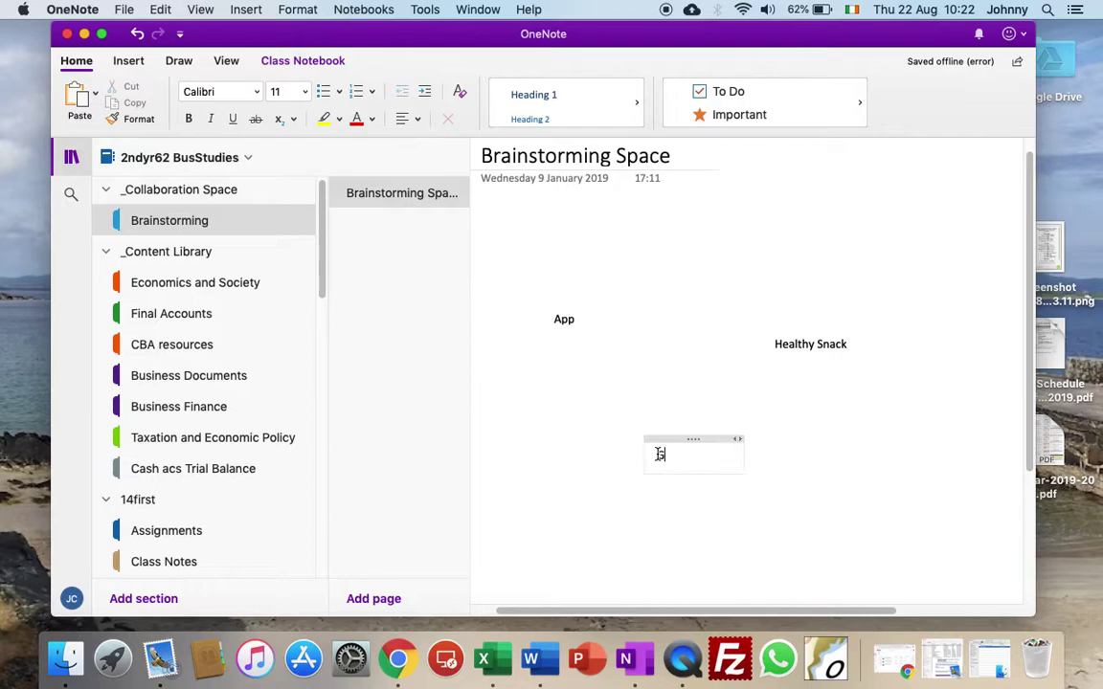
{"action": "type", "text": "Game Online"}
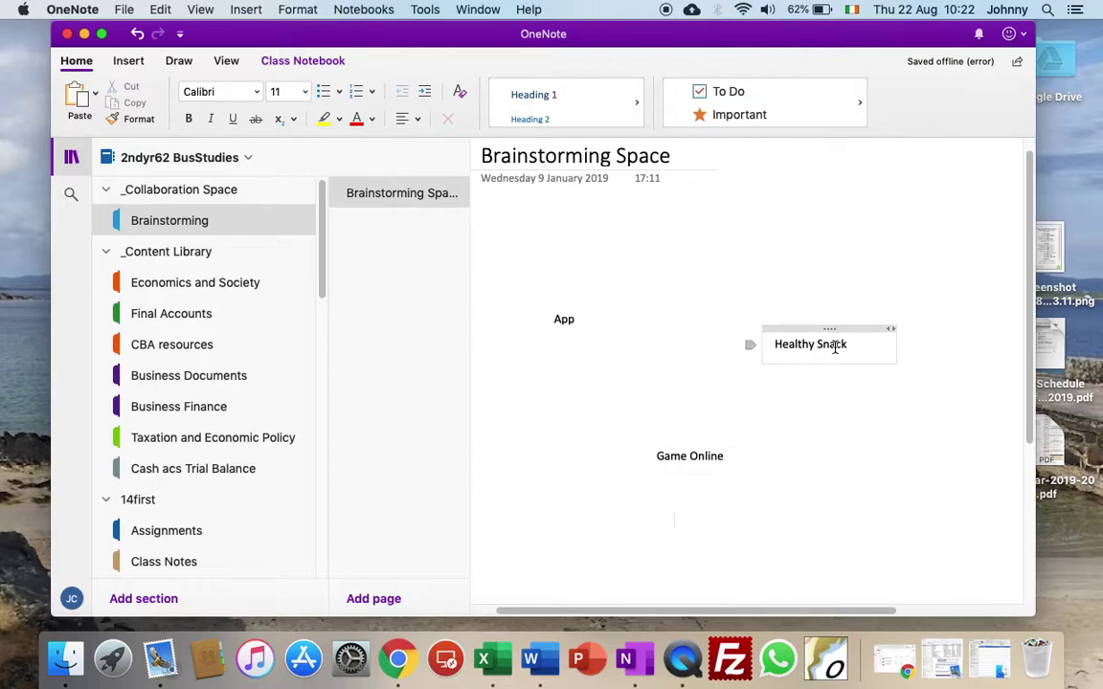
- Append the comment "I like this" to the "Healthy Snack" note on the Brainstorming Space page
{"action": "left_click", "coordinate": [863, 345]}
{"action": "type", "text": "I li"}
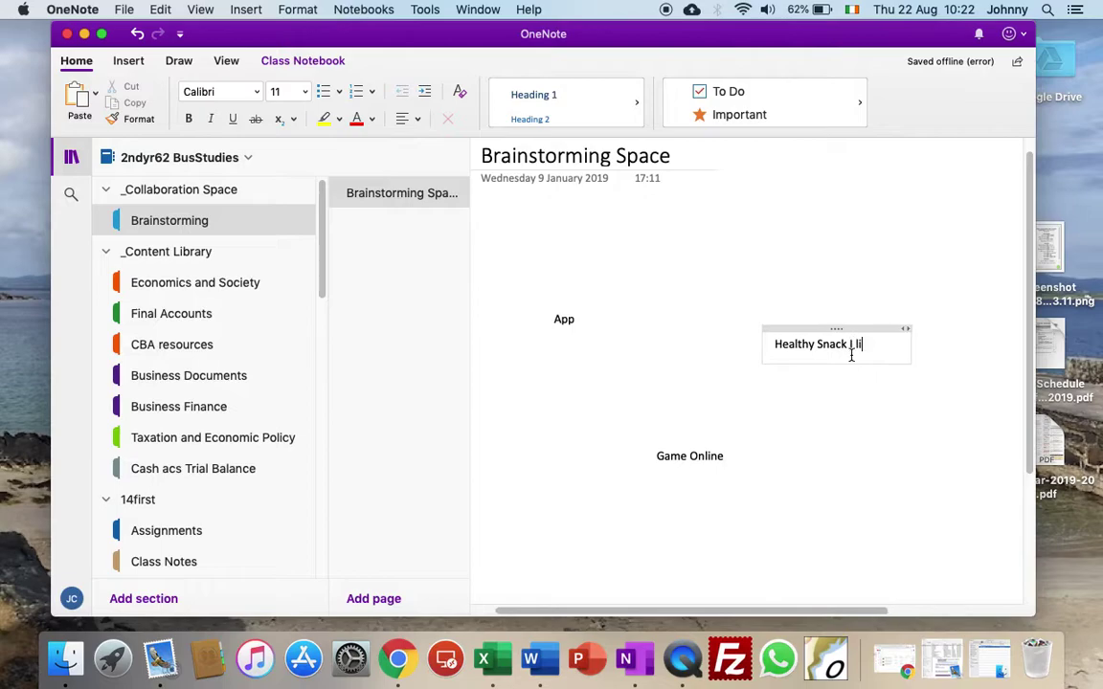
{"action": "type", "text": "ke this"}
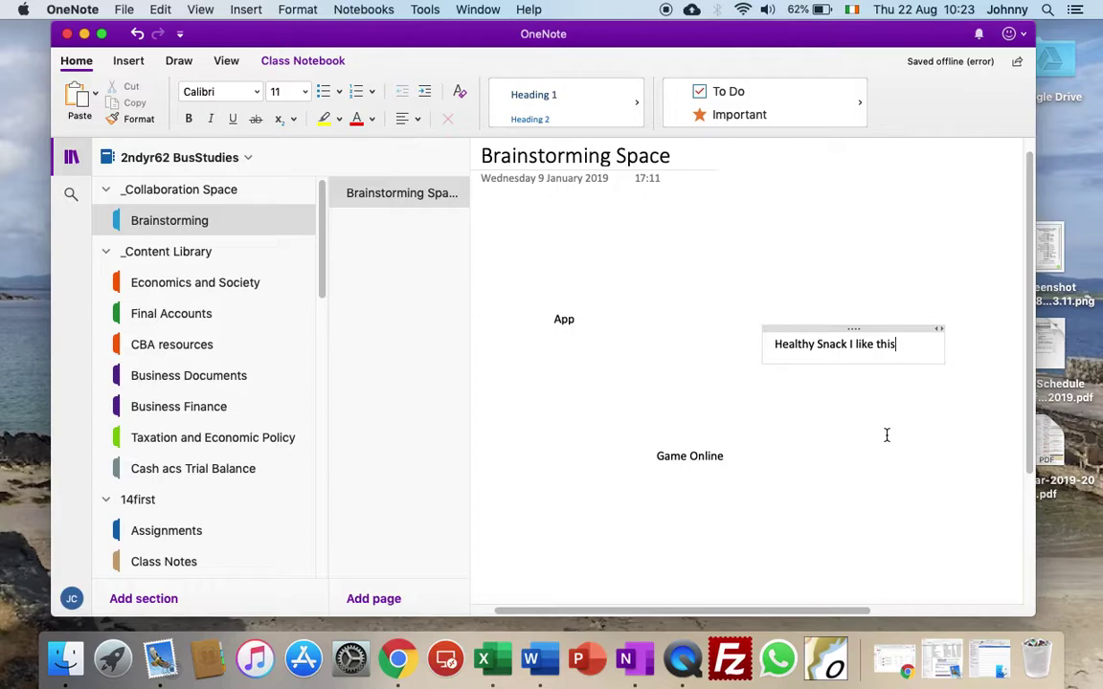
- Add a new page titled "Marketing Ideas" to the Brainstorming section
{"action": "left_click", "coordinate": [373, 601]}
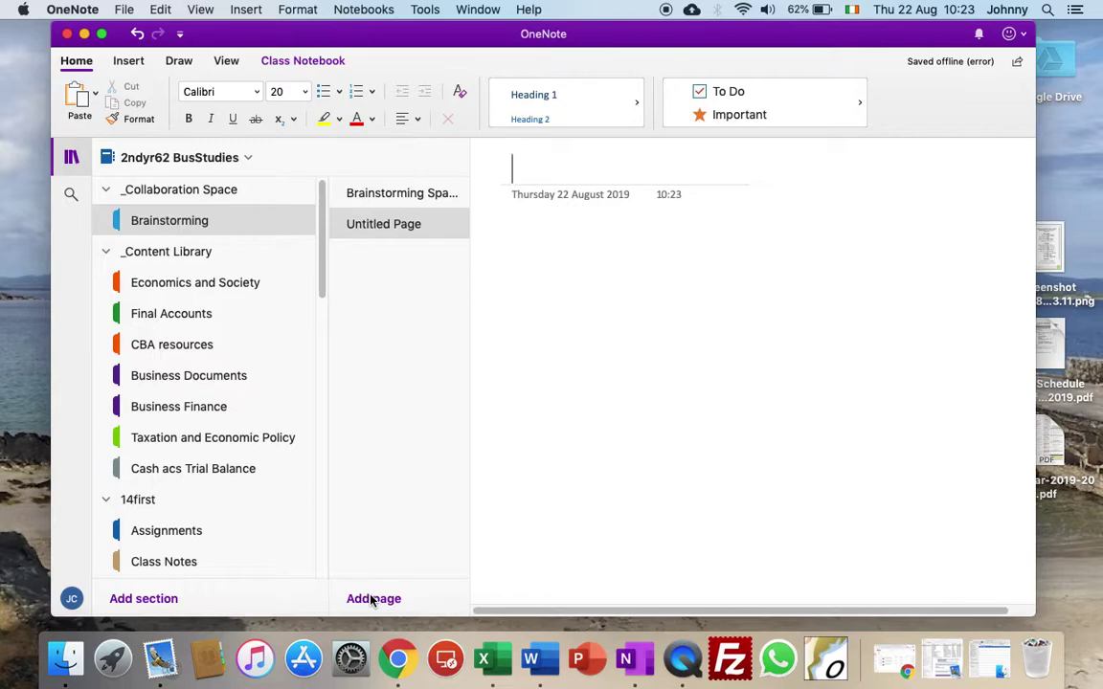
{"action": "type", "text": "Marketing "}
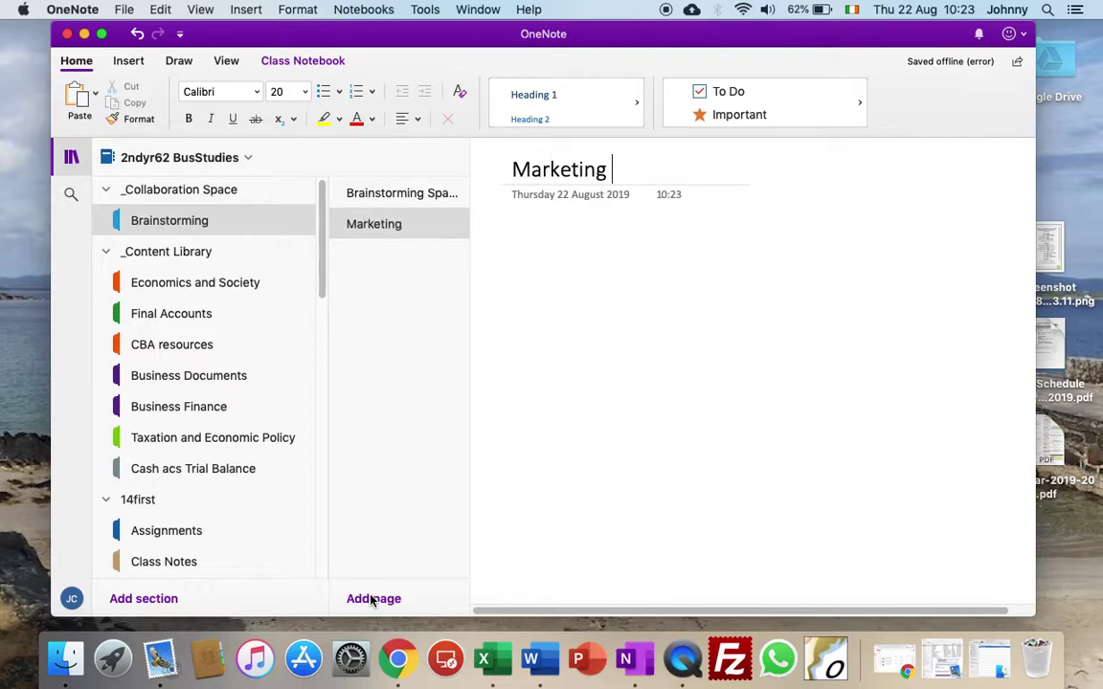
{"action": "type", "text": "Ideas"}
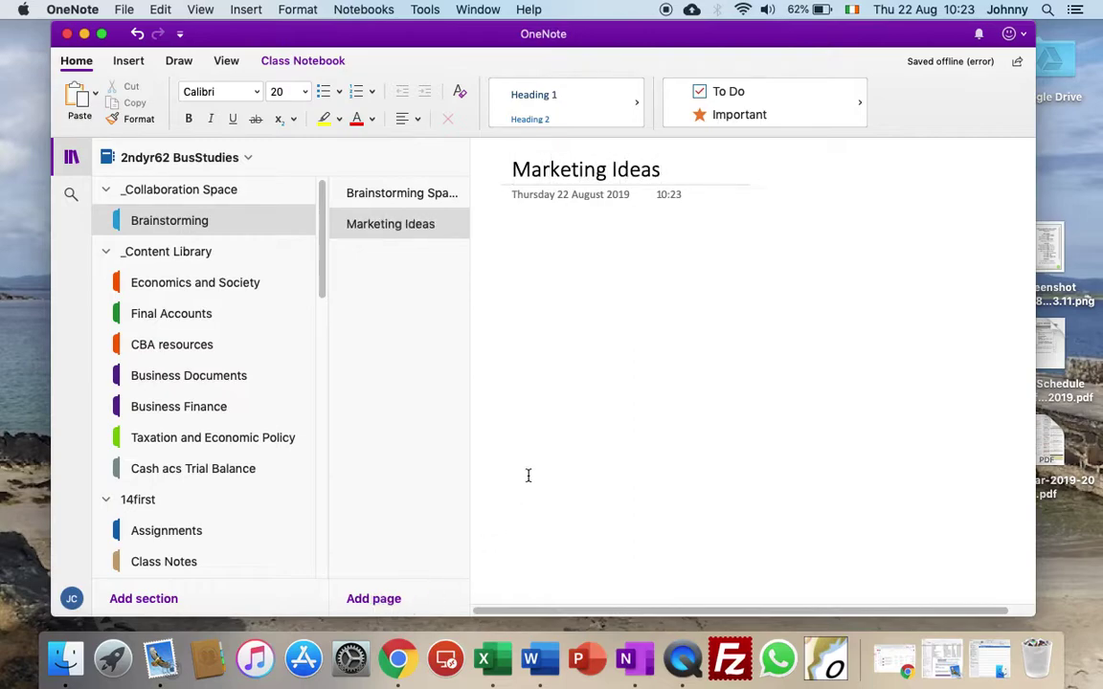
- Add two separate notes reading "Logo" and "Advert" to the Marketing Ideas page
{"action": "key", "text": "Return"}
{"action": "type", "text": "L"}
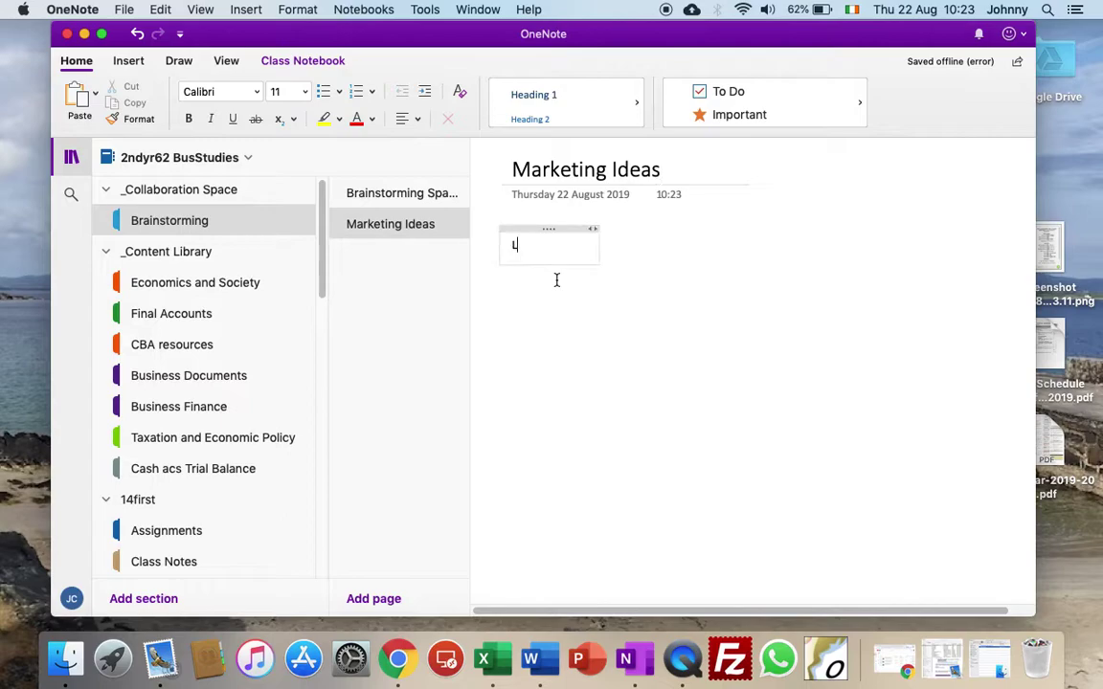
{"action": "type", "text": "ogo"}
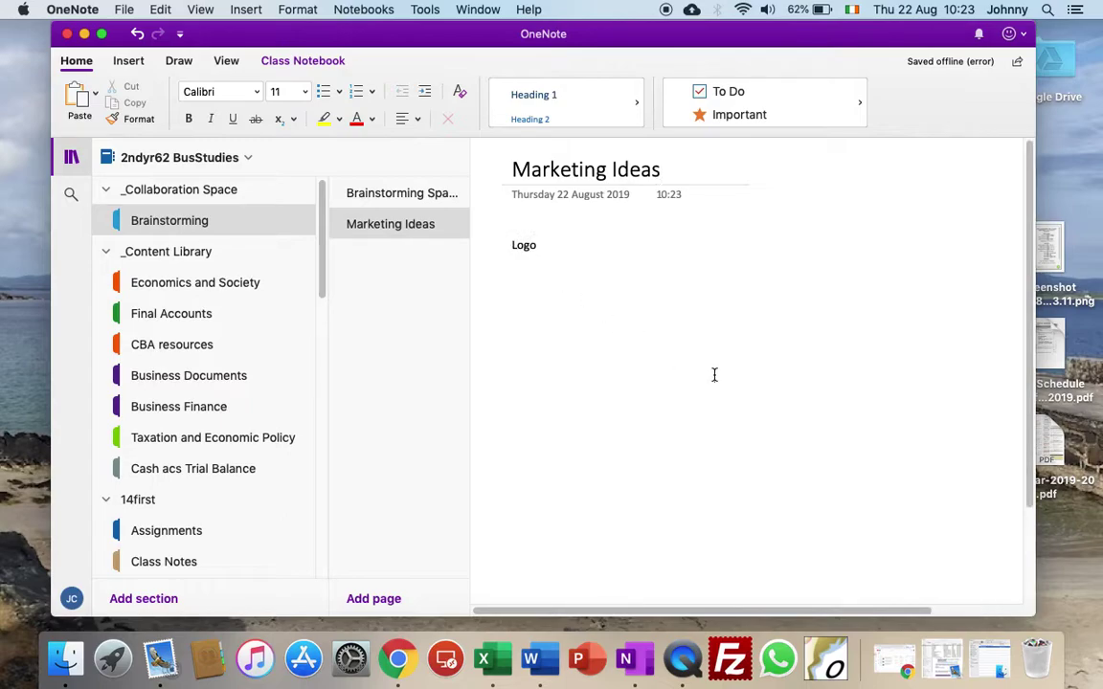
{"action": "left_click", "coordinate": [714, 374]}
{"action": "type", "text": "Advert"}
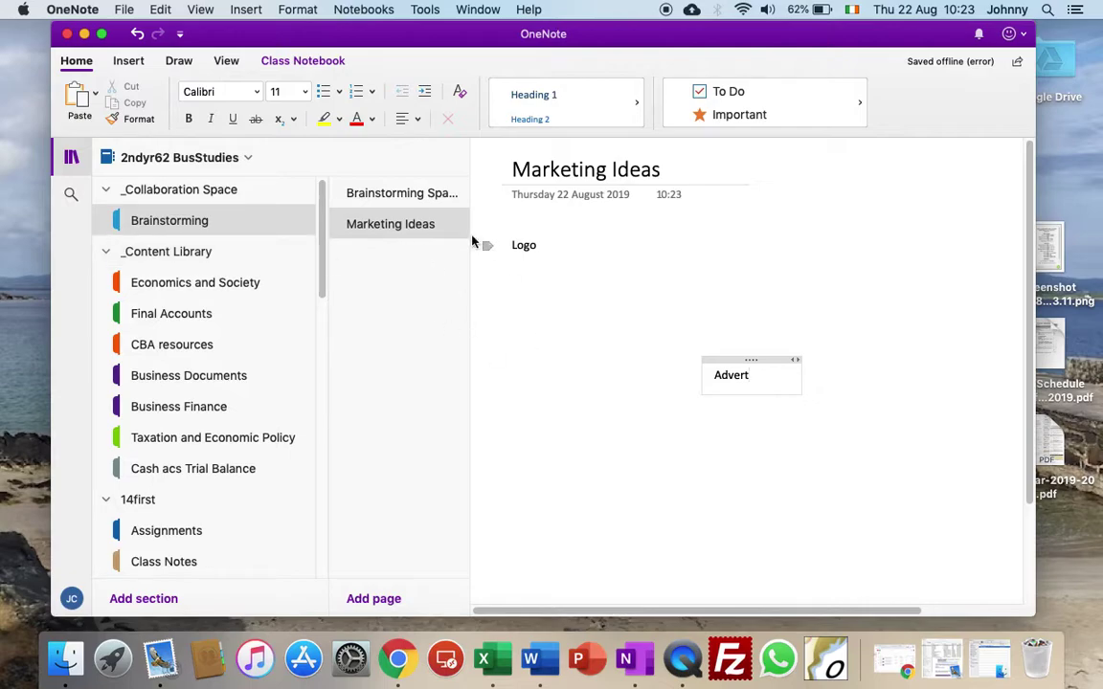
- Revisit the Brainstorming Space page, and view the Excel example attached to the Trading Accounts page in the Final Accounts section
{"action": "left_click", "coordinate": [385, 194]}
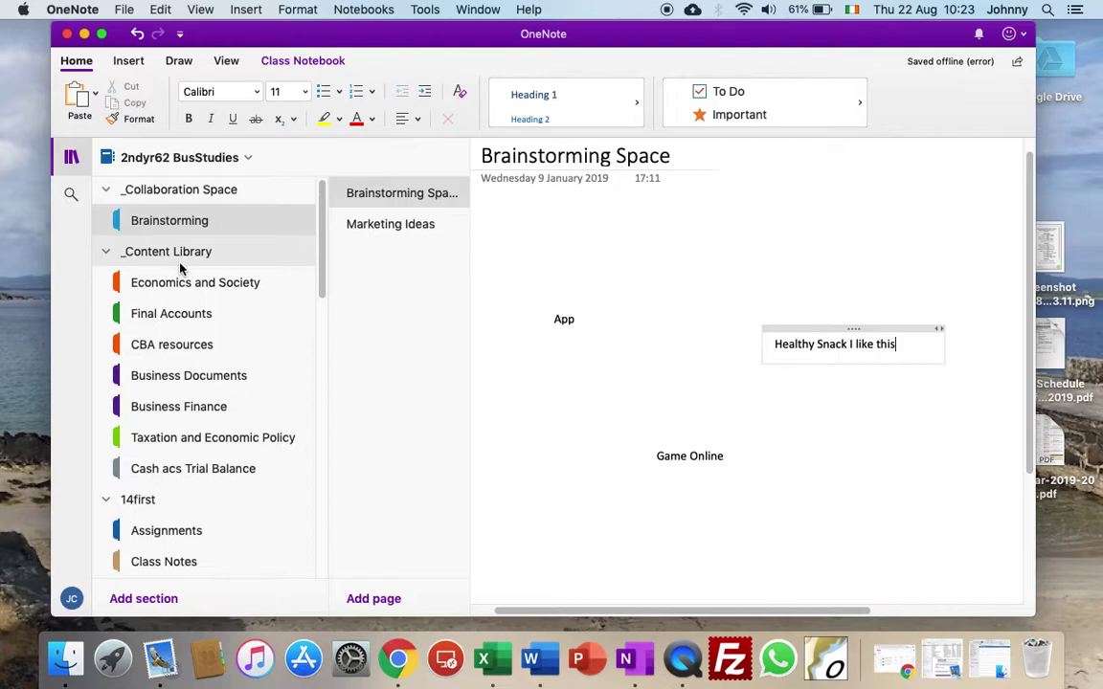
{"action": "left_click", "coordinate": [170, 313]}
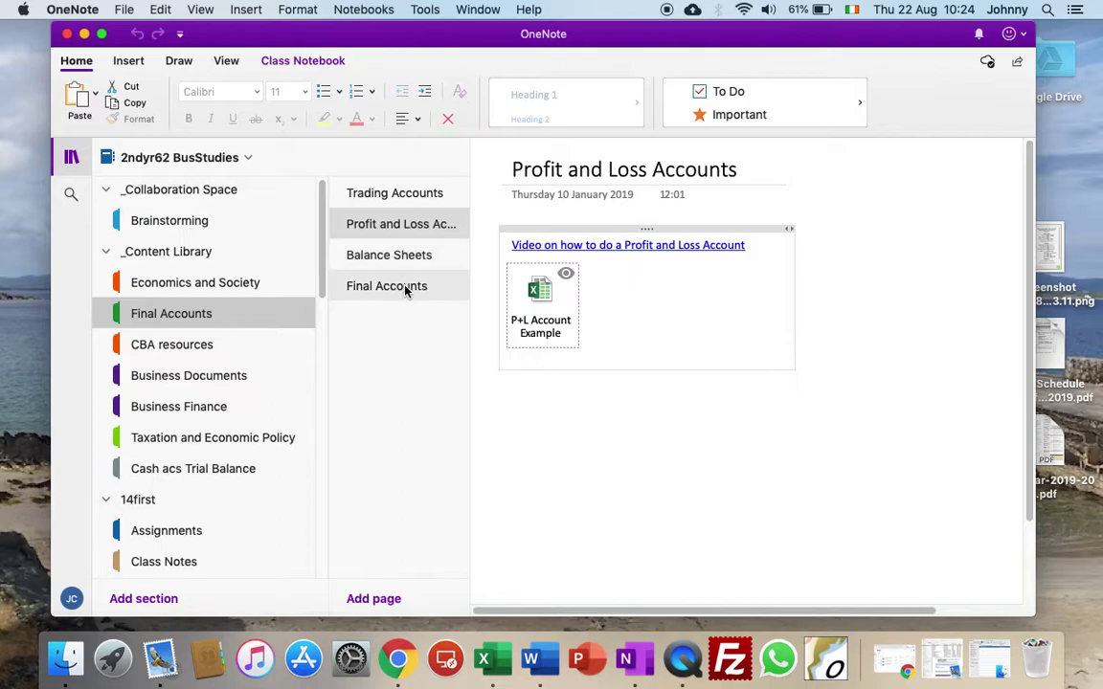
{"action": "left_click", "coordinate": [407, 192]}
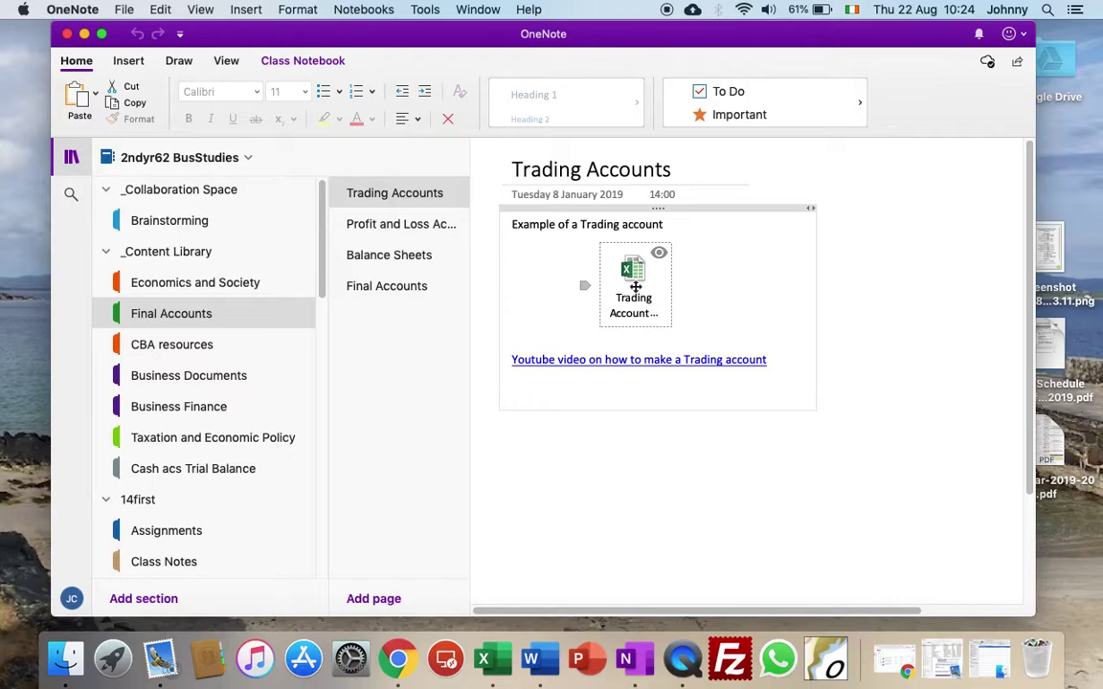
{"action": "double_click", "coordinate": [635, 285]}
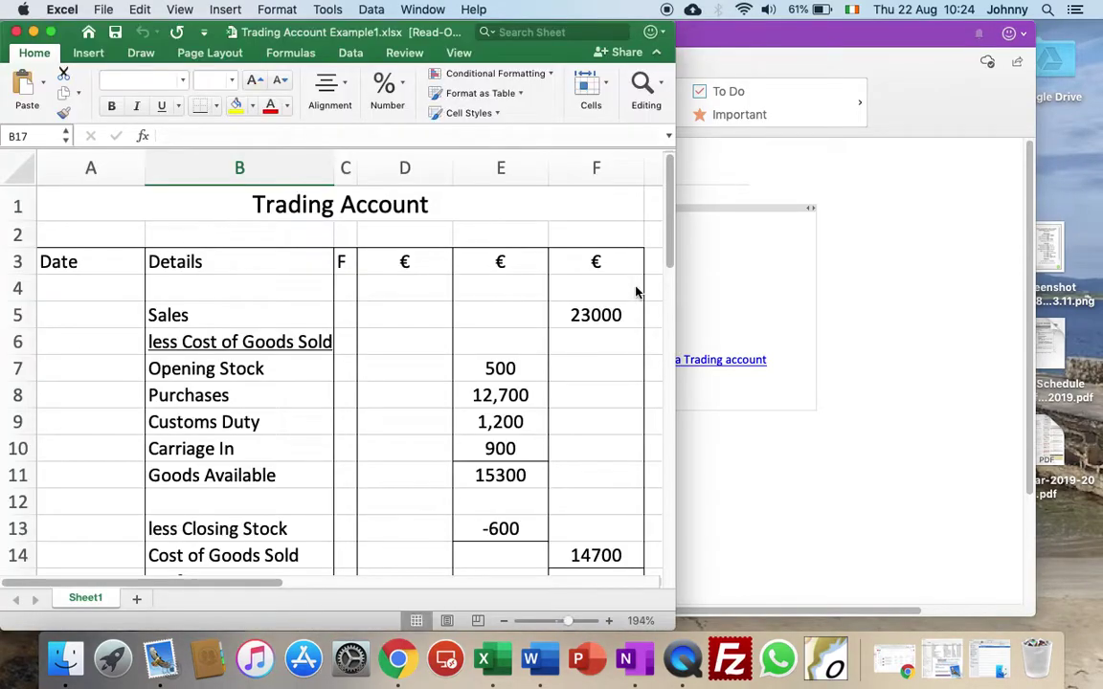
{"action": "left_click", "coordinate": [33, 33]}
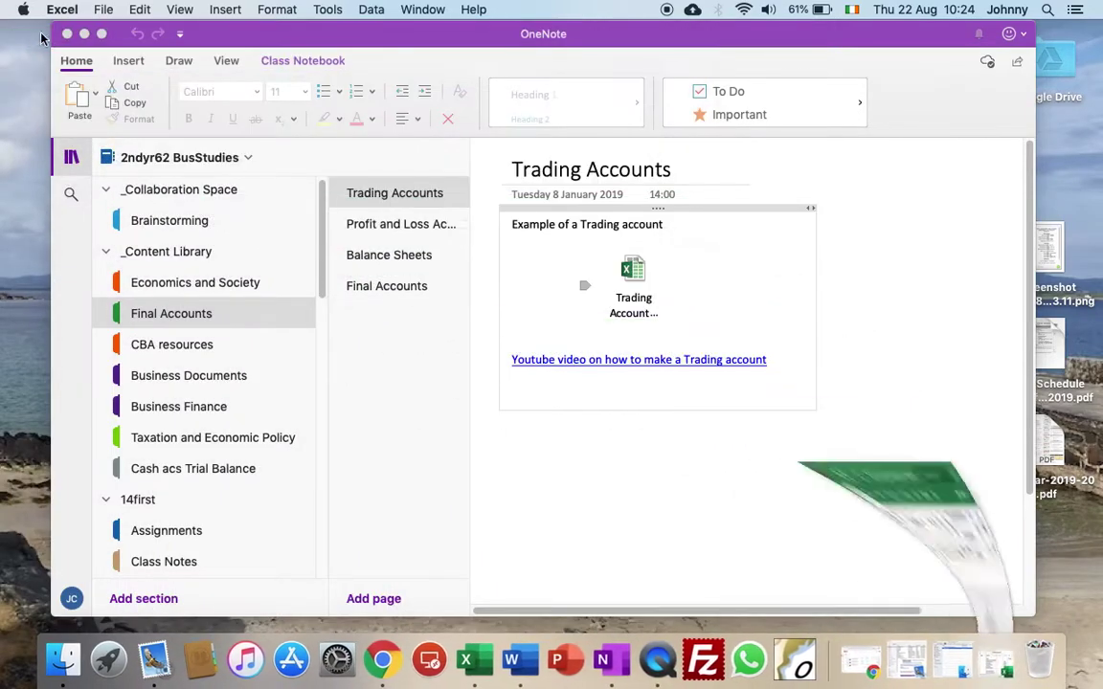
- Save the attached trading account spreadsheet to the Desktop as "Trading Account Example.xlsx"
{"action": "left_click", "coordinate": [640, 275]}
{"action": "right_click", "coordinate": [639, 274]}
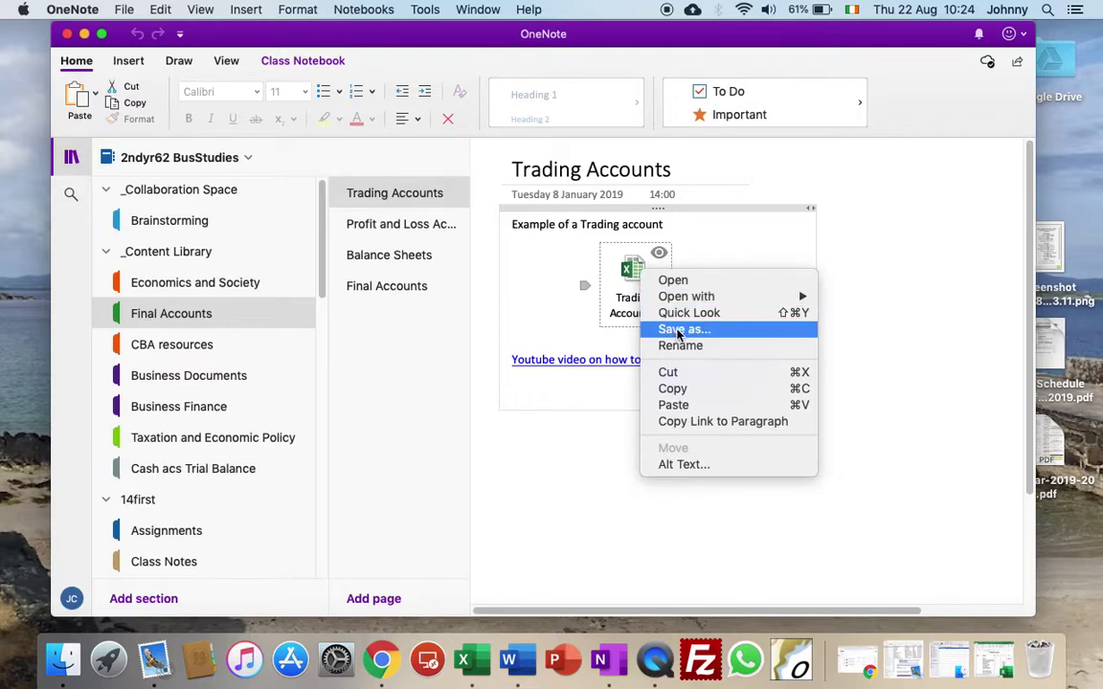
{"action": "left_click", "coordinate": [677, 330]}
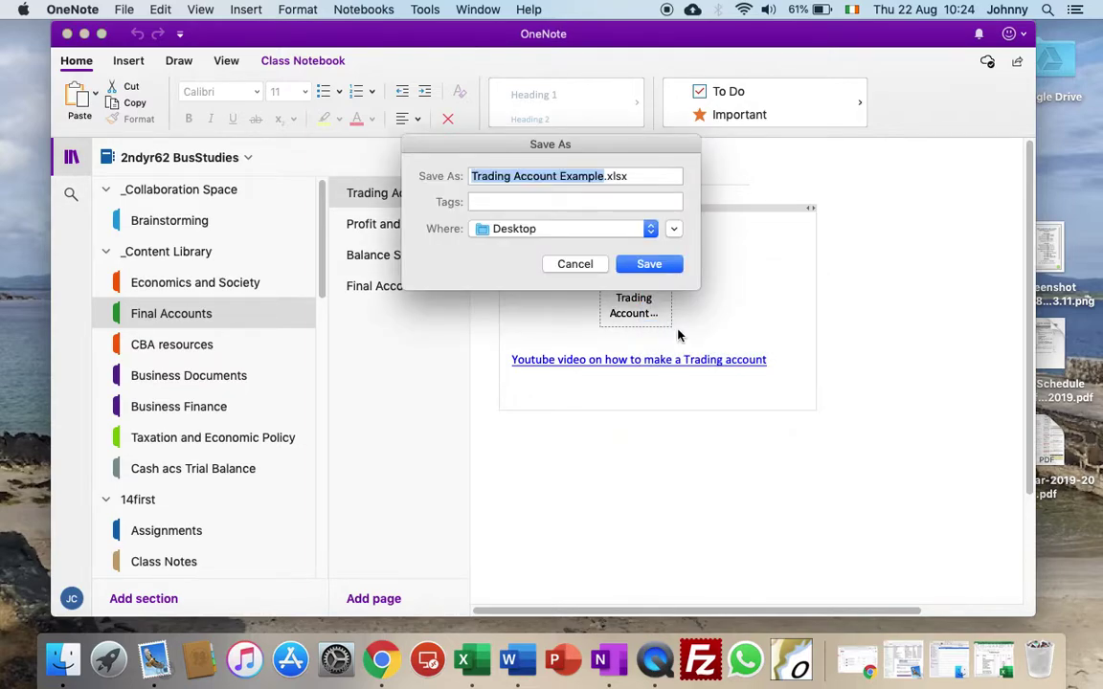
{"action": "left_click", "coordinate": [643, 264]}
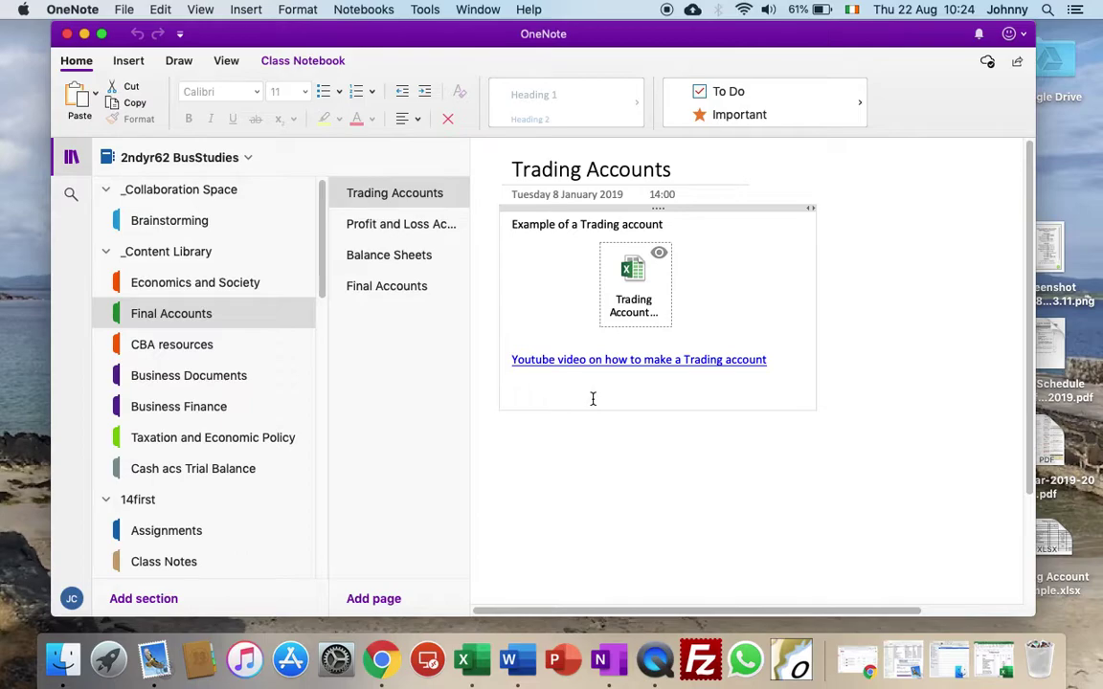
- Dismiss the password notification and view the linked YouTube video on making a Trading account, then return to the Trading Accounts page
{"action": "left_click", "coordinate": [584, 396]}
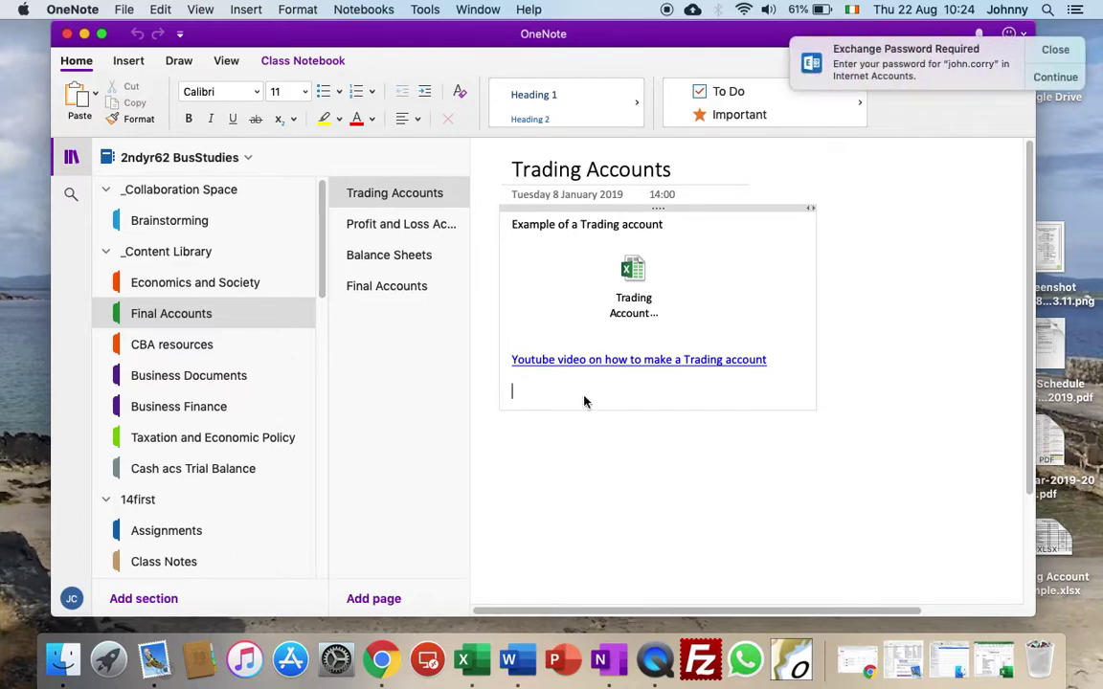
{"action": "left_click", "coordinate": [1054, 50]}
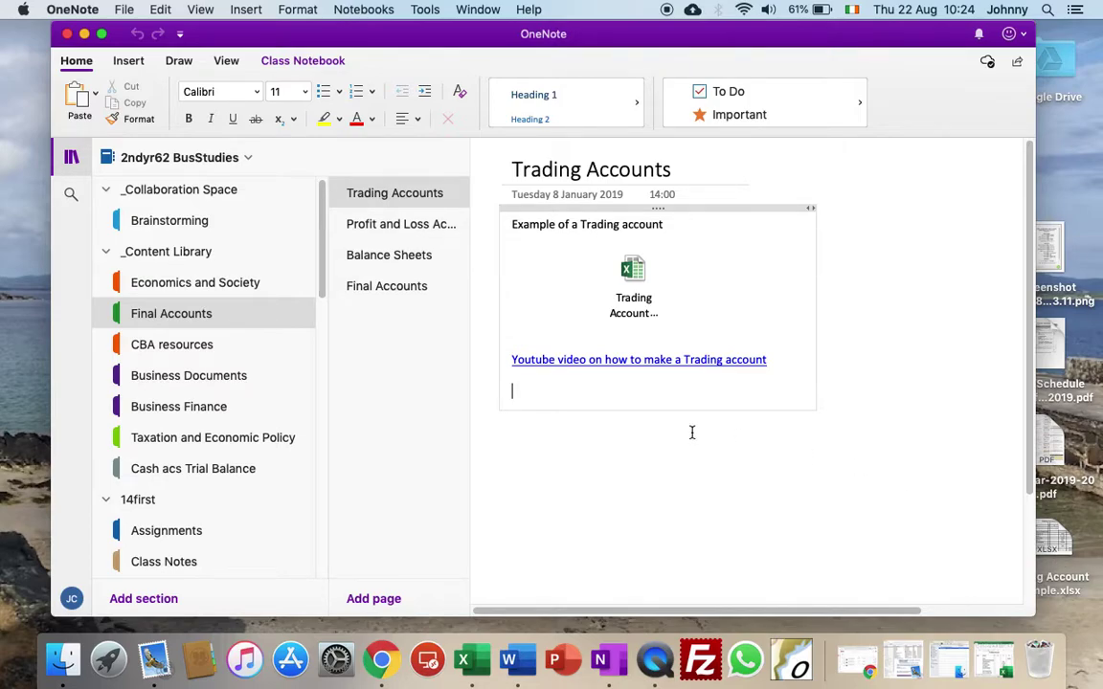
{"action": "left_click", "coordinate": [617, 362]}
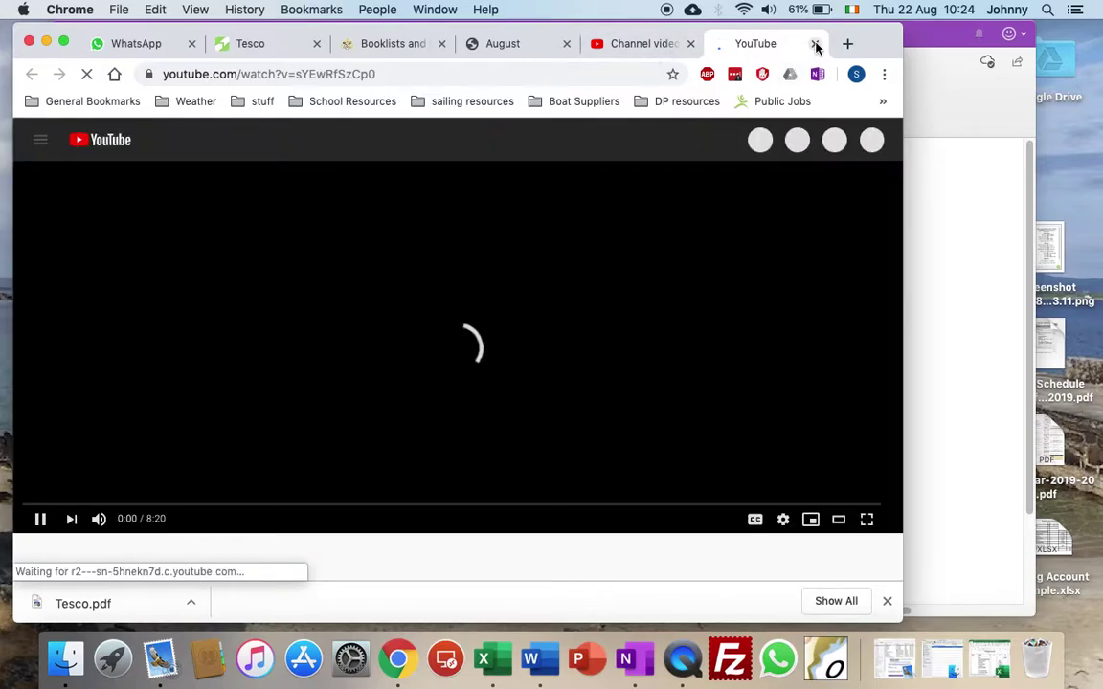
{"action": "left_click", "coordinate": [814, 43]}
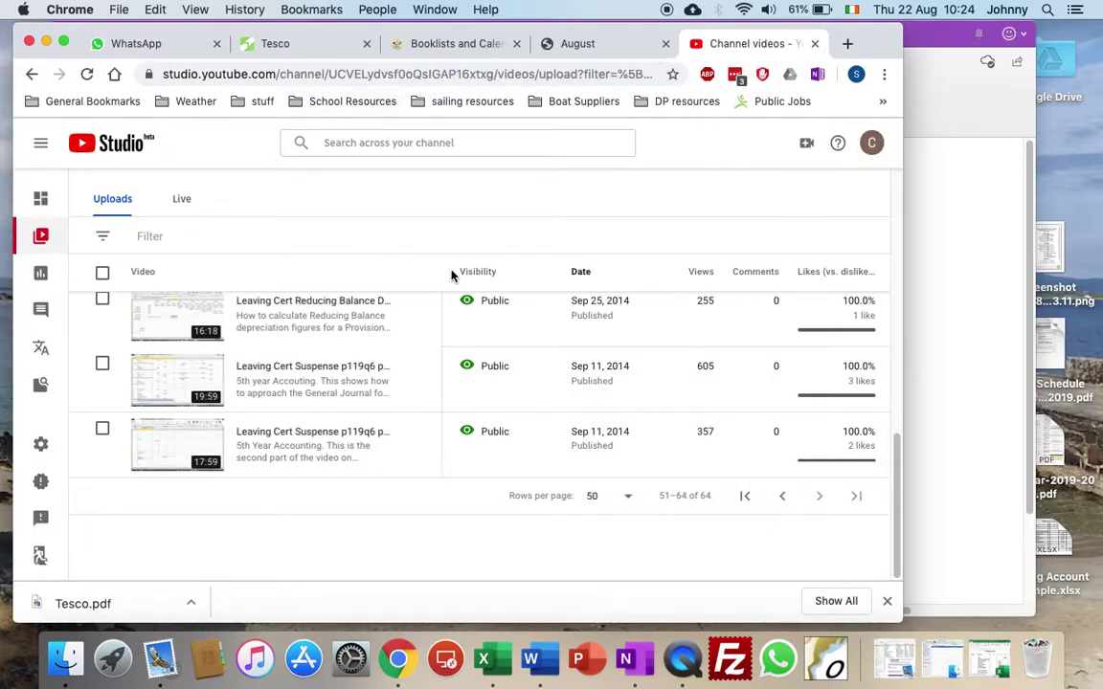
{"action": "left_click", "coordinate": [46, 43]}
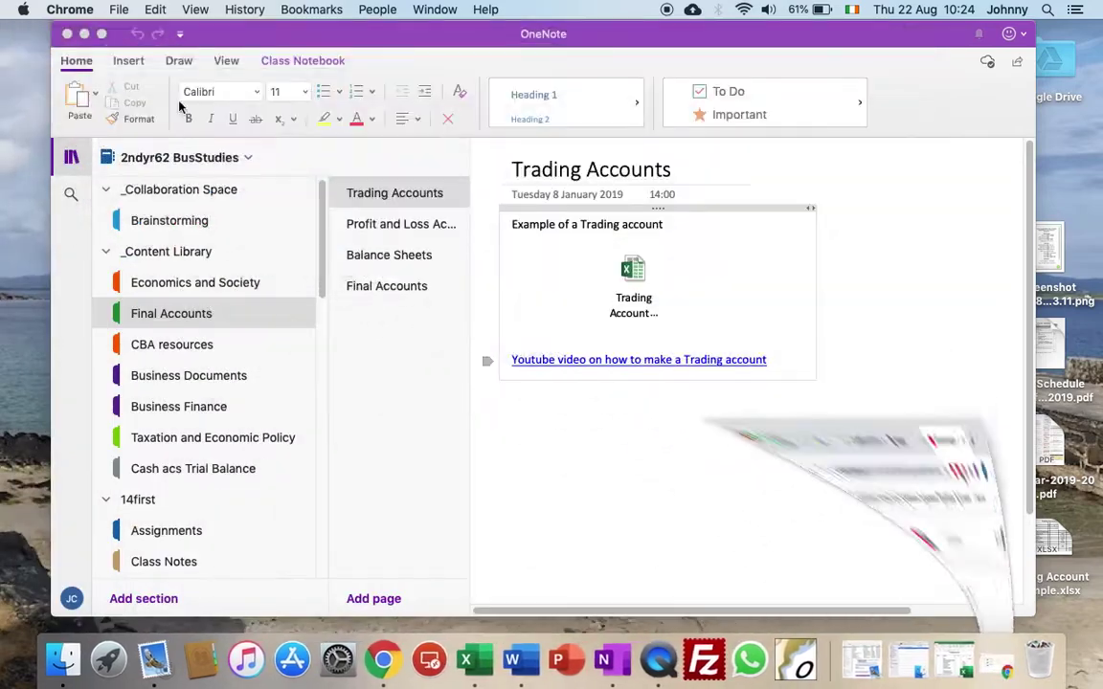
{"action": "right_click", "coordinate": [562, 370]}
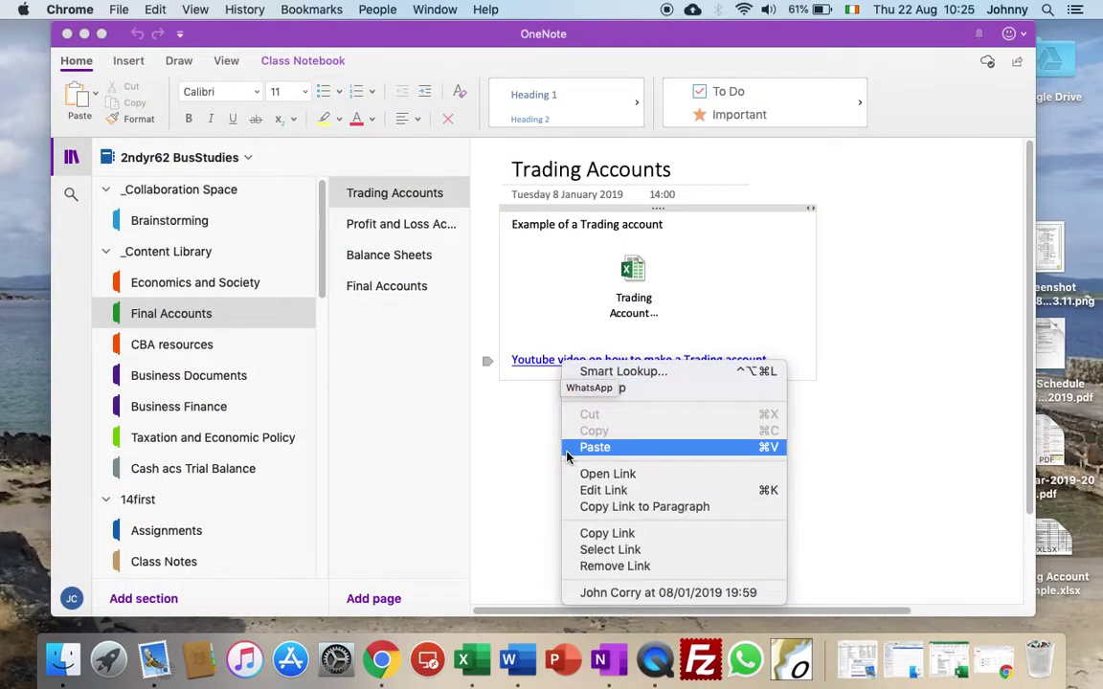
{"action": "left_click", "coordinate": [415, 466]}
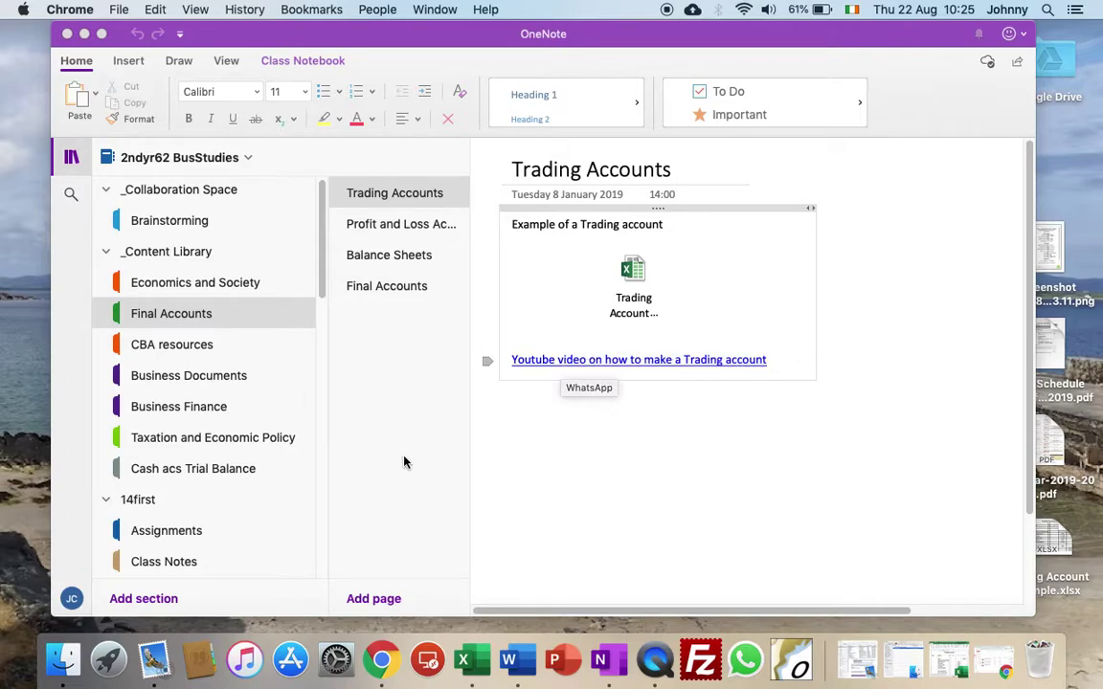
- Title the untitled page in 14first's Assignments section "Essay" and add the placeholder text "sdfasvfesf" beneath the title
{"action": "left_click", "coordinate": [321, 289]}
{"action": "left_click_drag", "start_coordinate": [321, 289], "coordinate": [323, 317]}
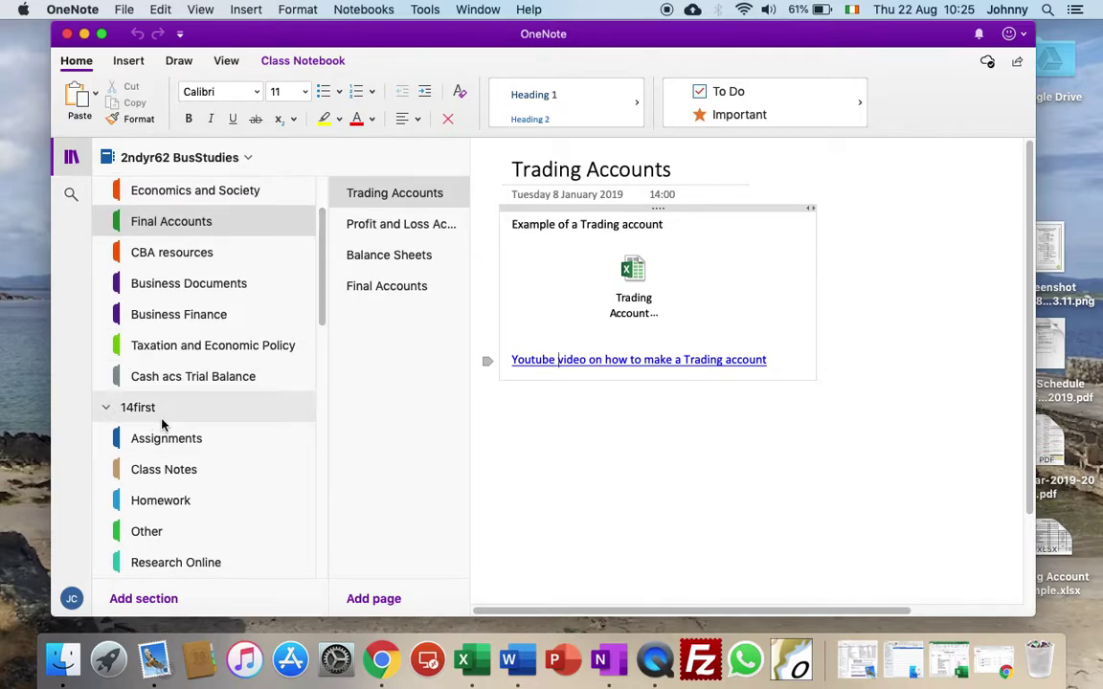
{"action": "left_click", "coordinate": [172, 442]}
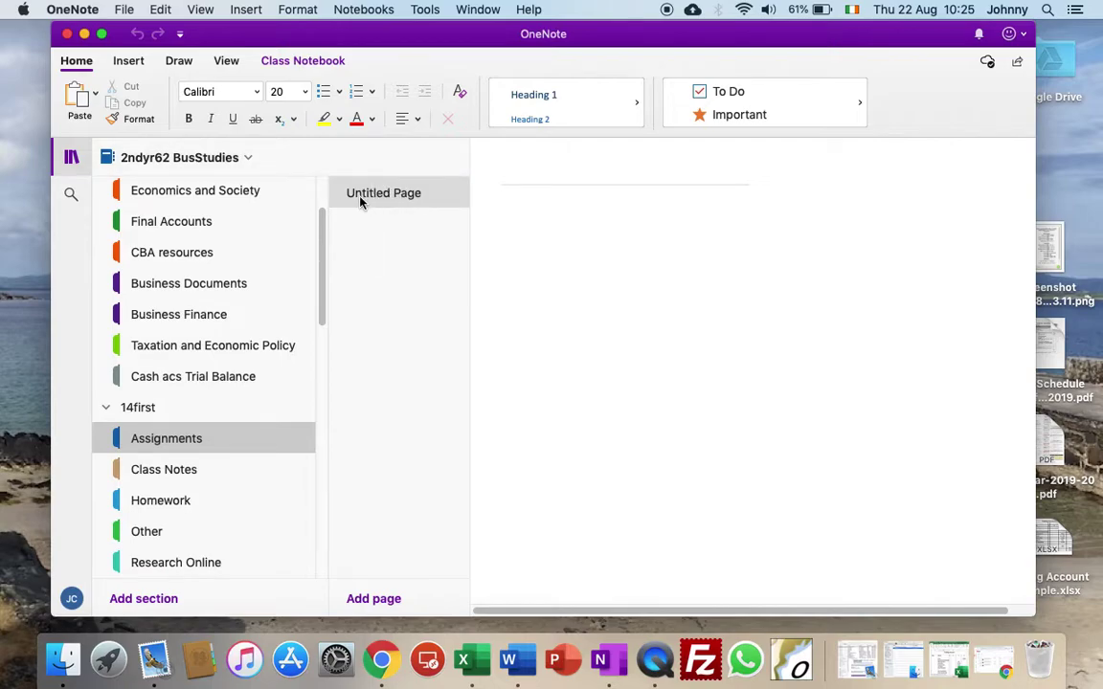
{"action": "left_click", "coordinate": [540, 176]}
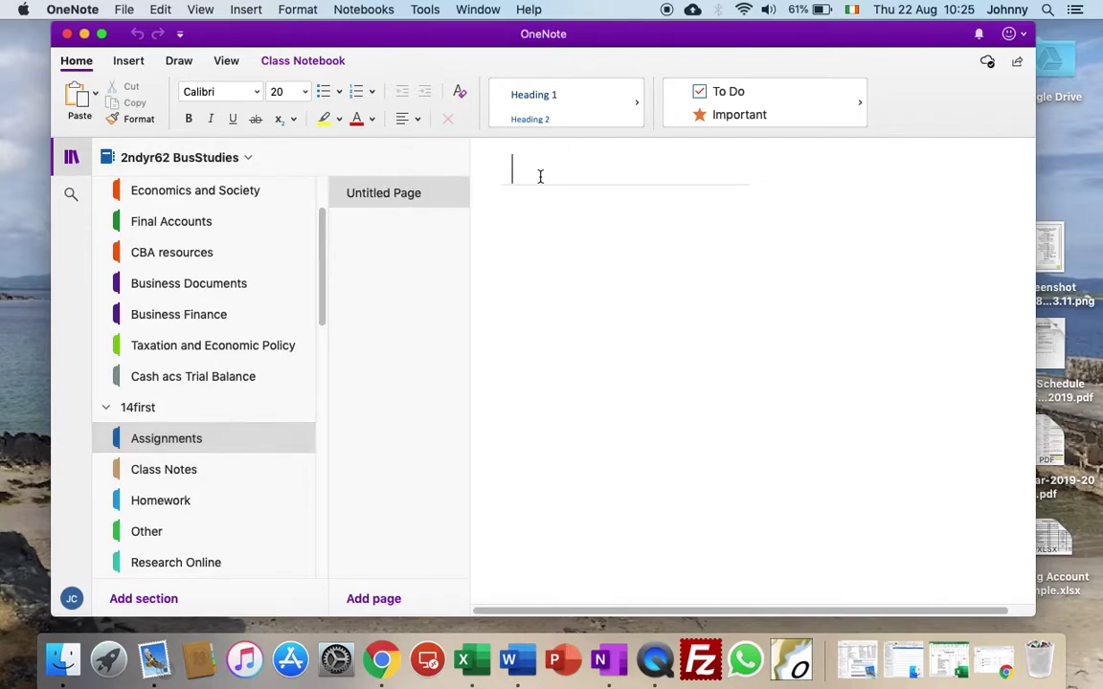
{"action": "type", "text": "Es"}
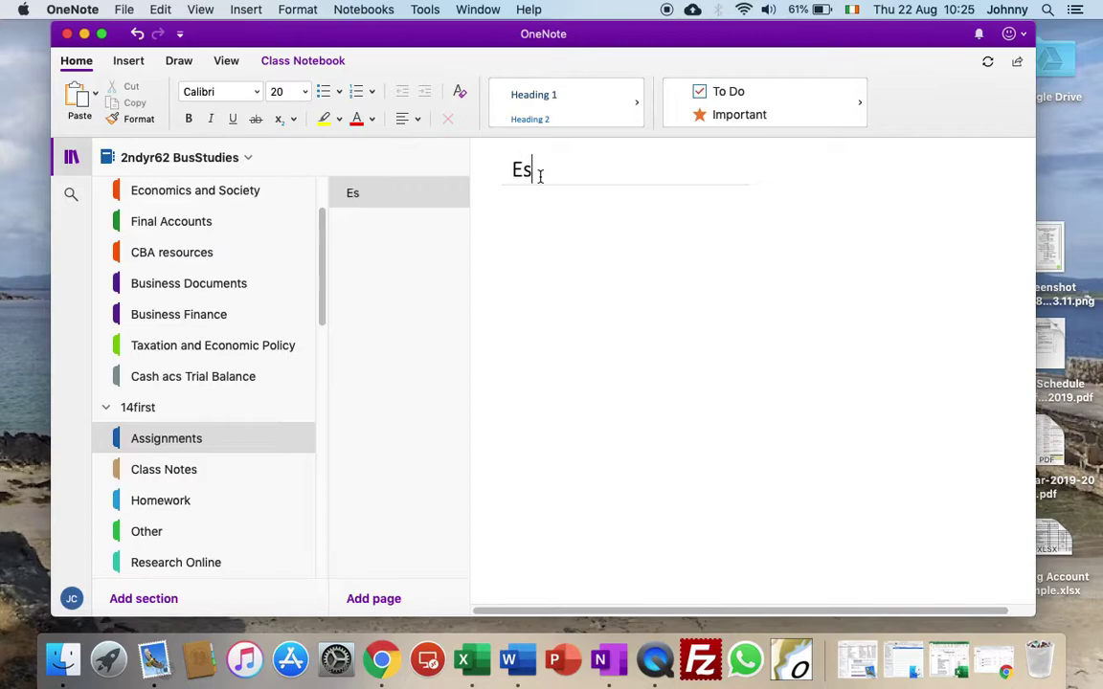
{"action": "type", "text": "say"}
{"action": "left_click", "coordinate": [525, 224]}
{"action": "type", "text": "sdfasvfesf"}
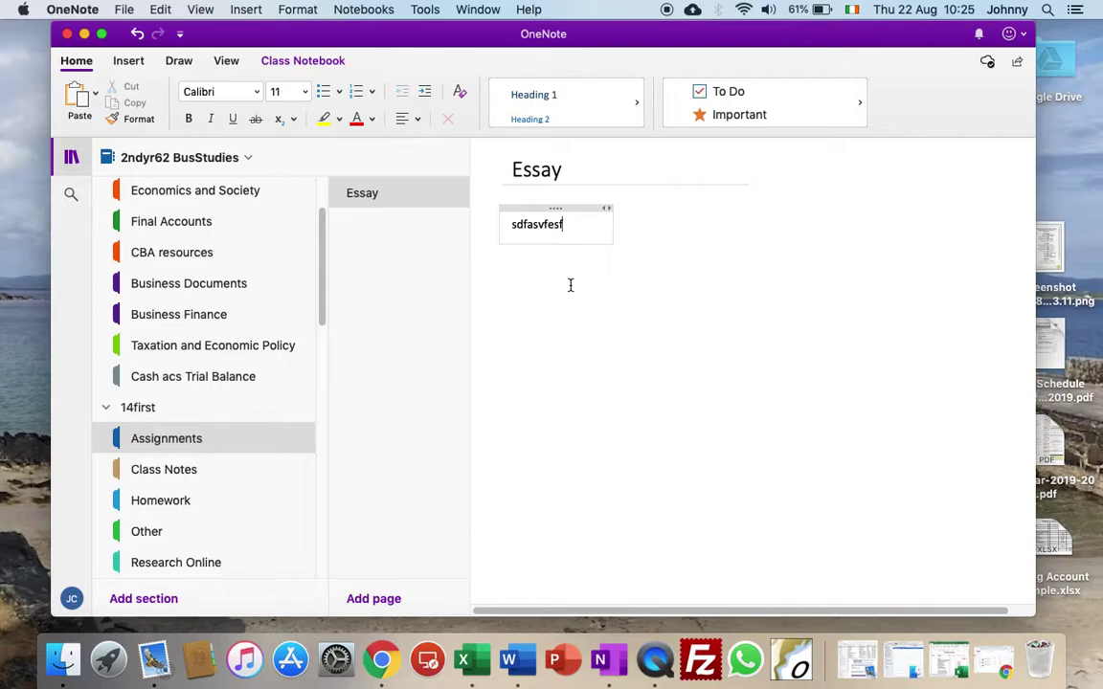
- Add a new page titled "Final Accounts" to the Class Notes section of 14first
{"action": "left_click", "coordinate": [168, 471]}
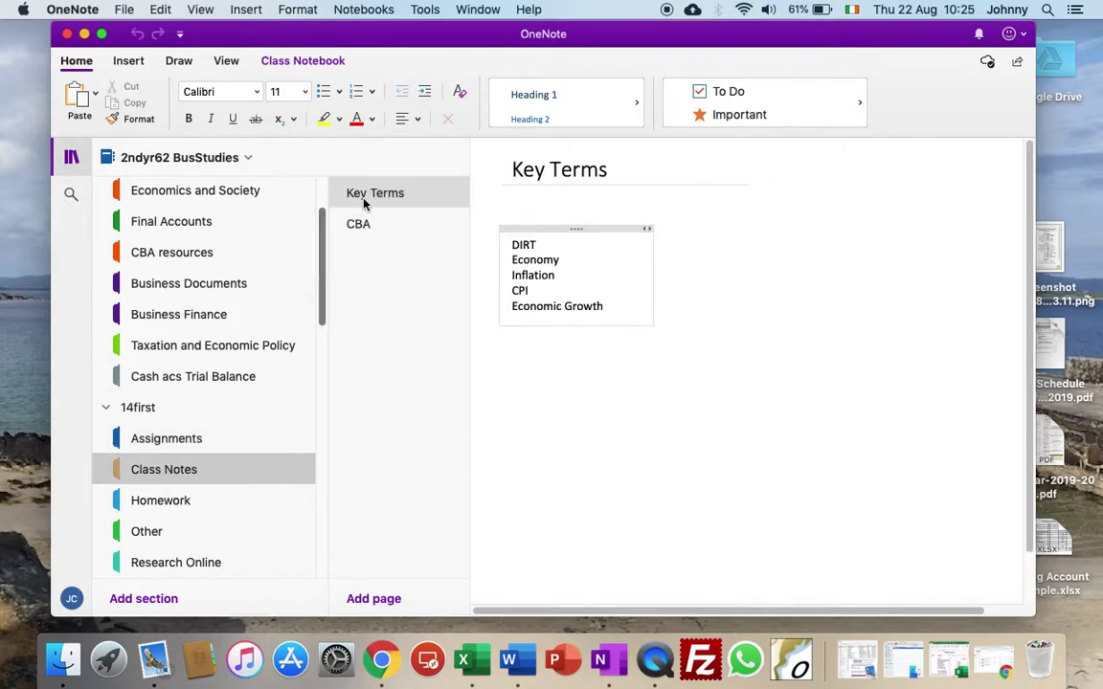
{"action": "left_click", "coordinate": [378, 601]}
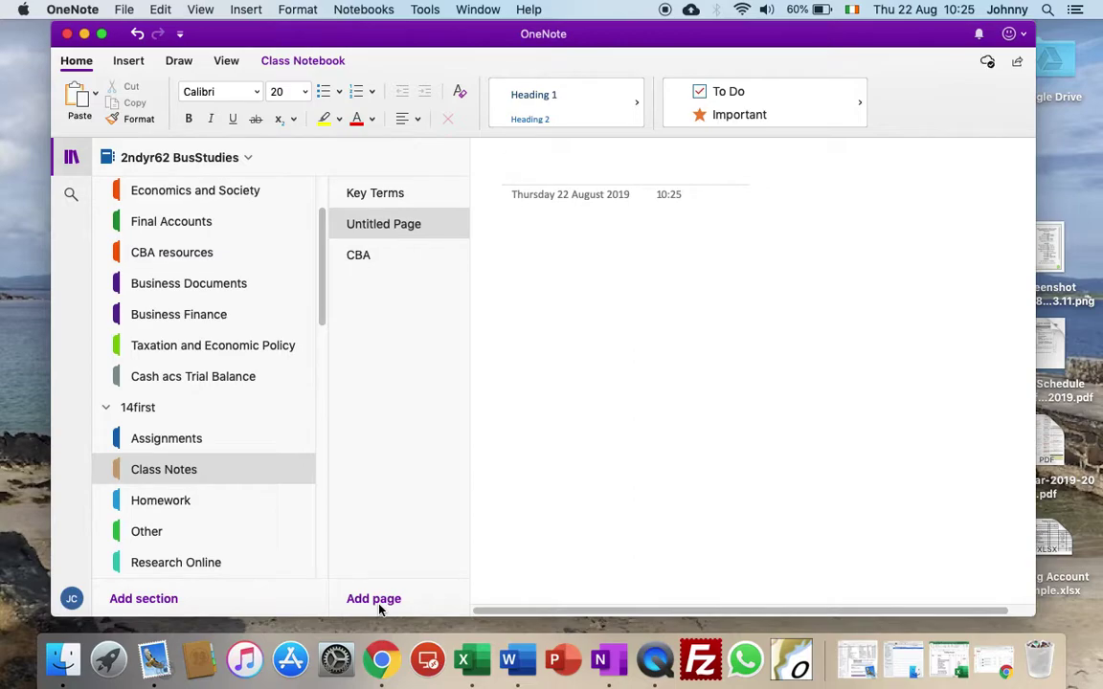
{"action": "type", "text": "Final Account"}
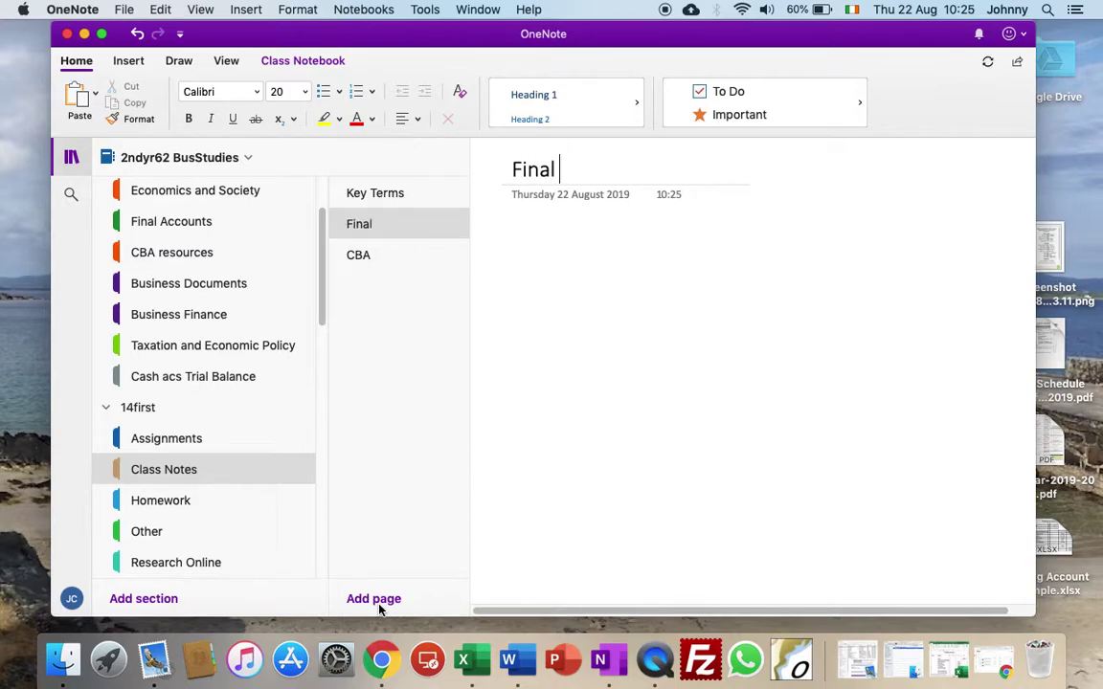
{"action": "type", "text": "s"}
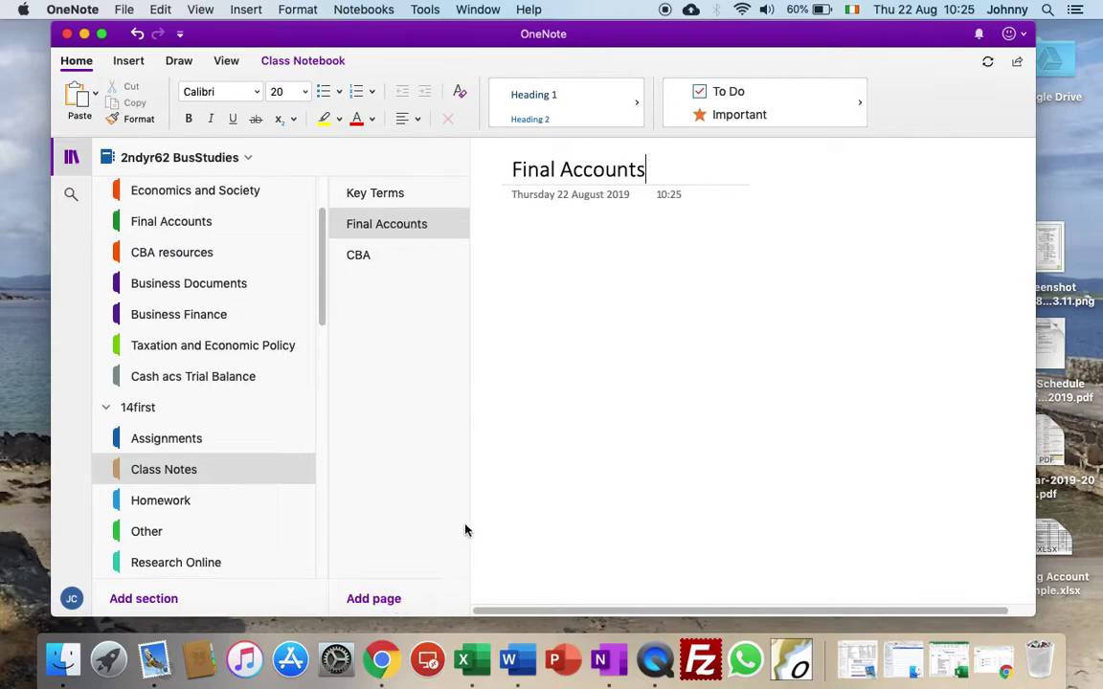
{"action": "key", "text": "Return"}
- Attach the trading account spreadsheet from the Desktop to the Final Accounts page and add the text "How to do a vdc" beneath it
{"action": "left_click_drag", "start_coordinate": [1053, 536], "coordinate": [605, 314]}
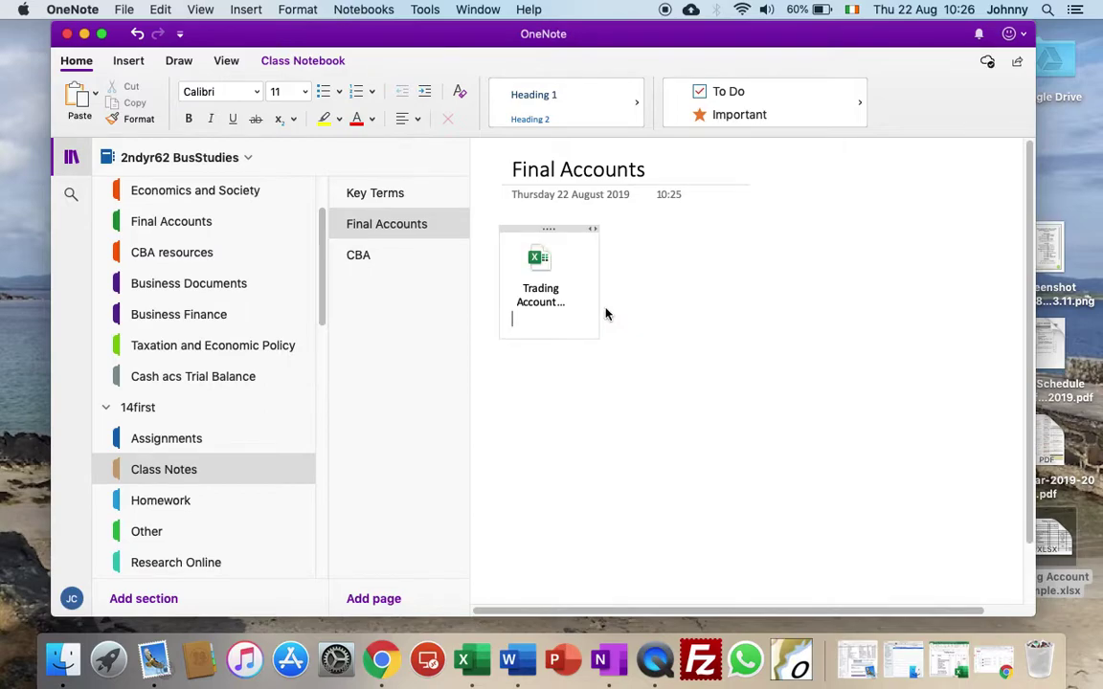
{"action": "type", "text": "How to do a "}
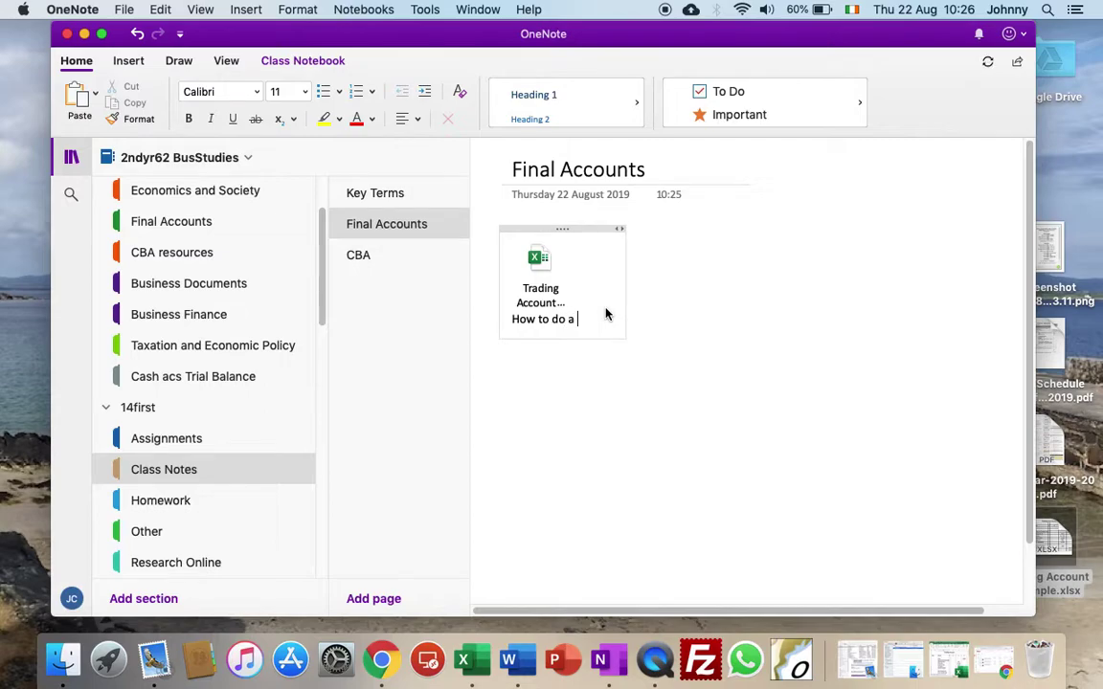
{"action": "type", "text": "vdc"}
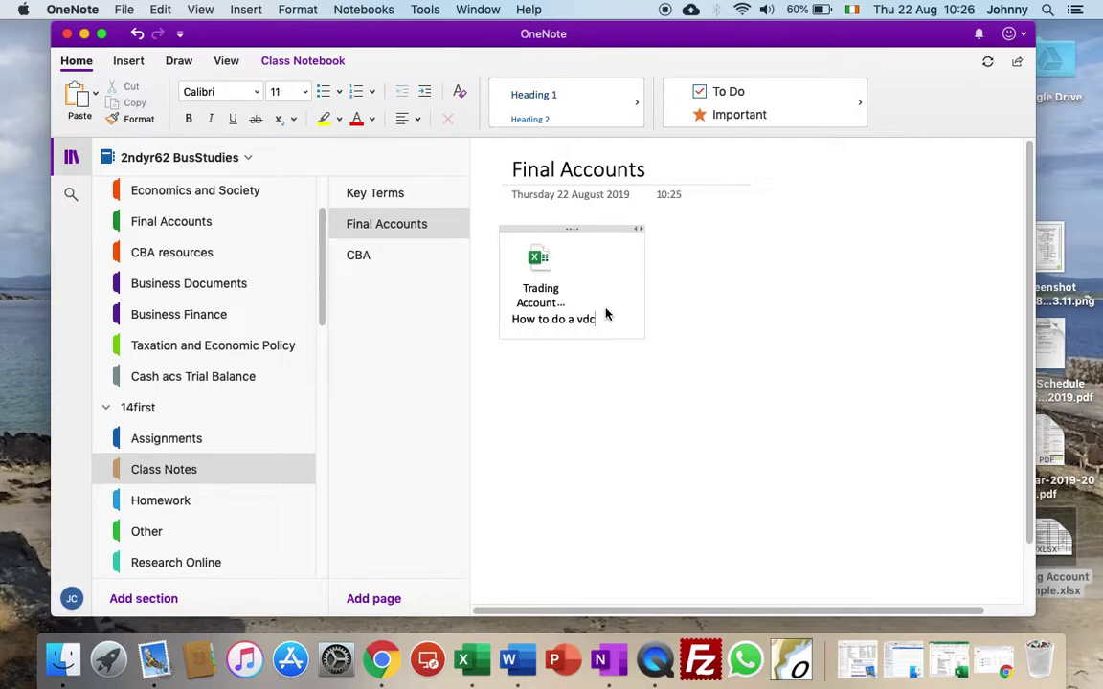
- Review the marked exercises and attached spreadsheets on the Homework section's Trading Accounts page, and view the Other section
{"action": "left_click", "coordinate": [159, 513]}
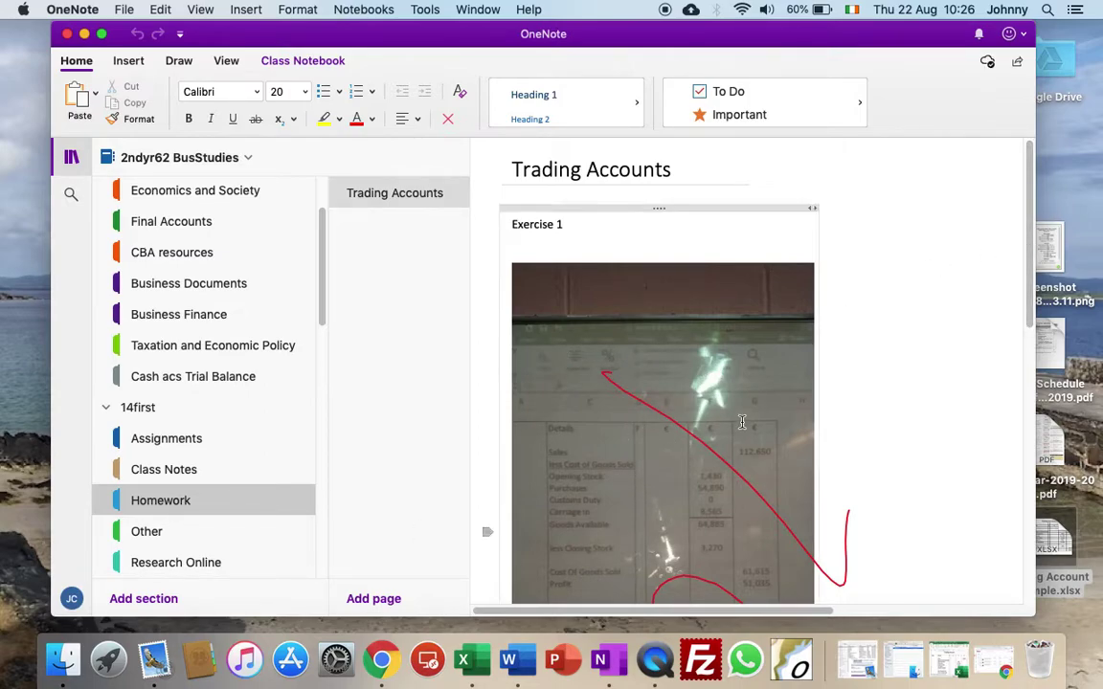
{"action": "scroll", "coordinate": [1031, 296], "scroll_direction": "down", "scroll_amount": 1}
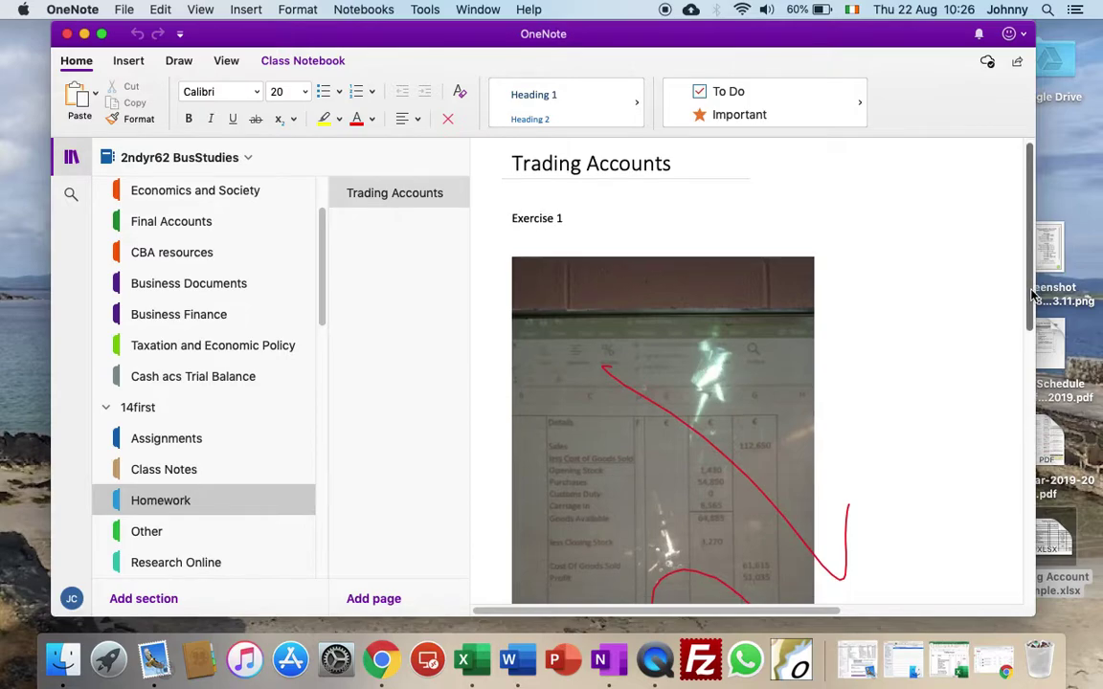
{"action": "scroll", "coordinate": [1031, 297], "scroll_direction": "down", "scroll_amount": 5}
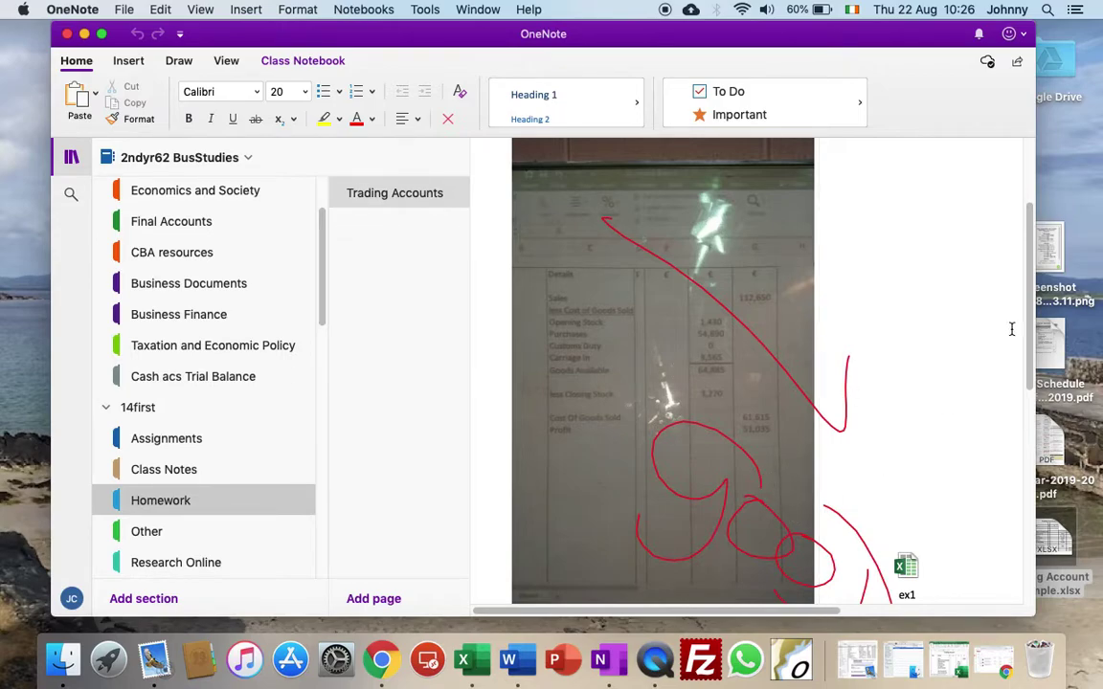
{"action": "scroll", "coordinate": [1031, 328], "scroll_direction": "down", "scroll_amount": 8}
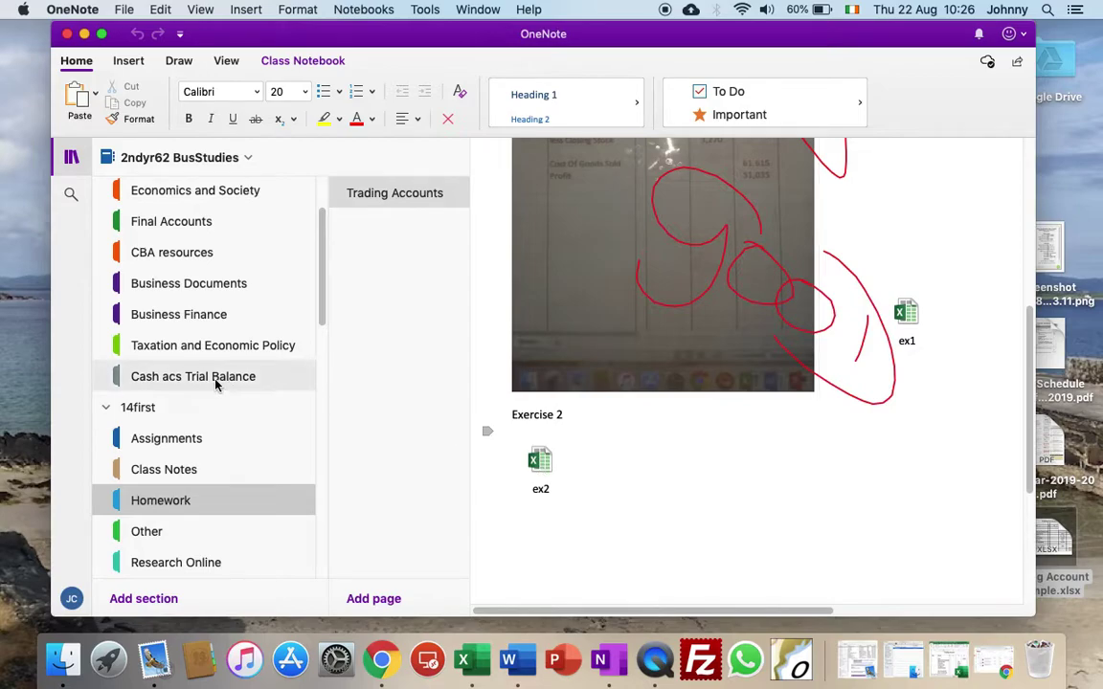
{"action": "left_click", "coordinate": [148, 535]}
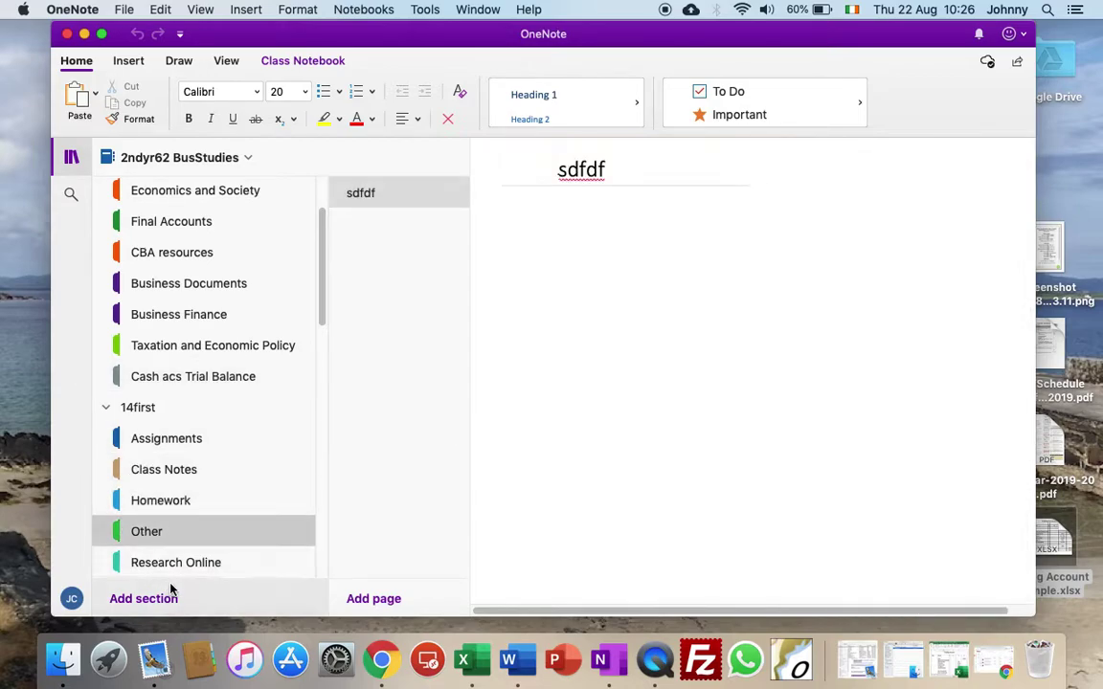
- Title the untitled page in 14first's Research Online section "Brexit"
{"action": "left_click", "coordinate": [170, 572]}
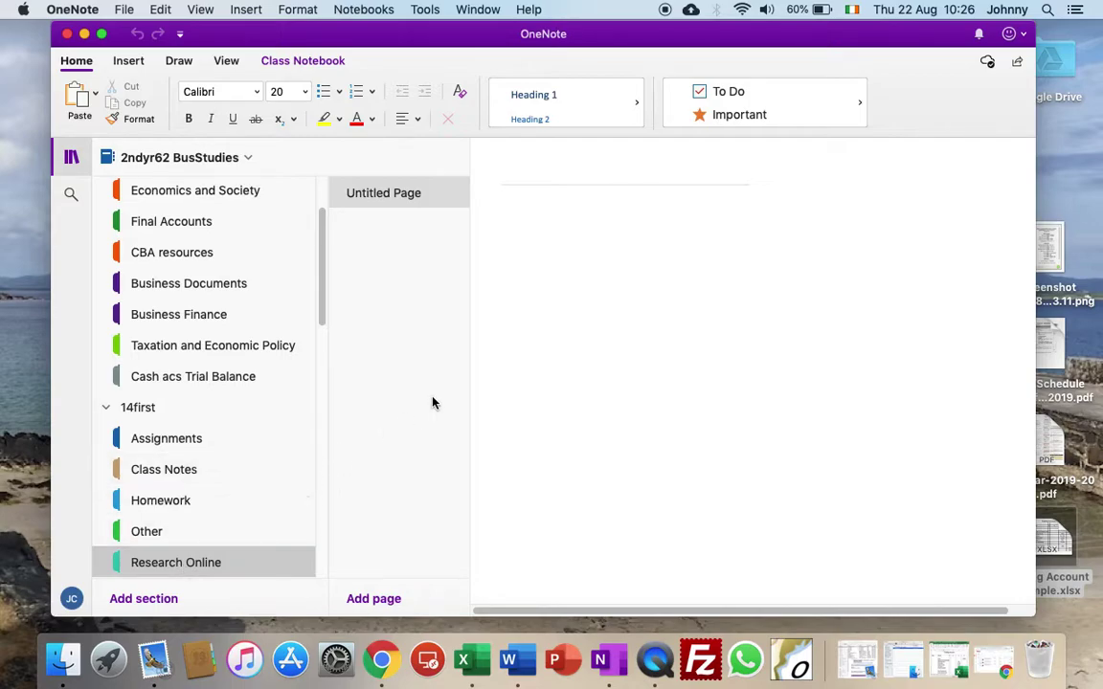
{"action": "left_click", "coordinate": [540, 175]}
{"action": "type", "text": "Bre"}
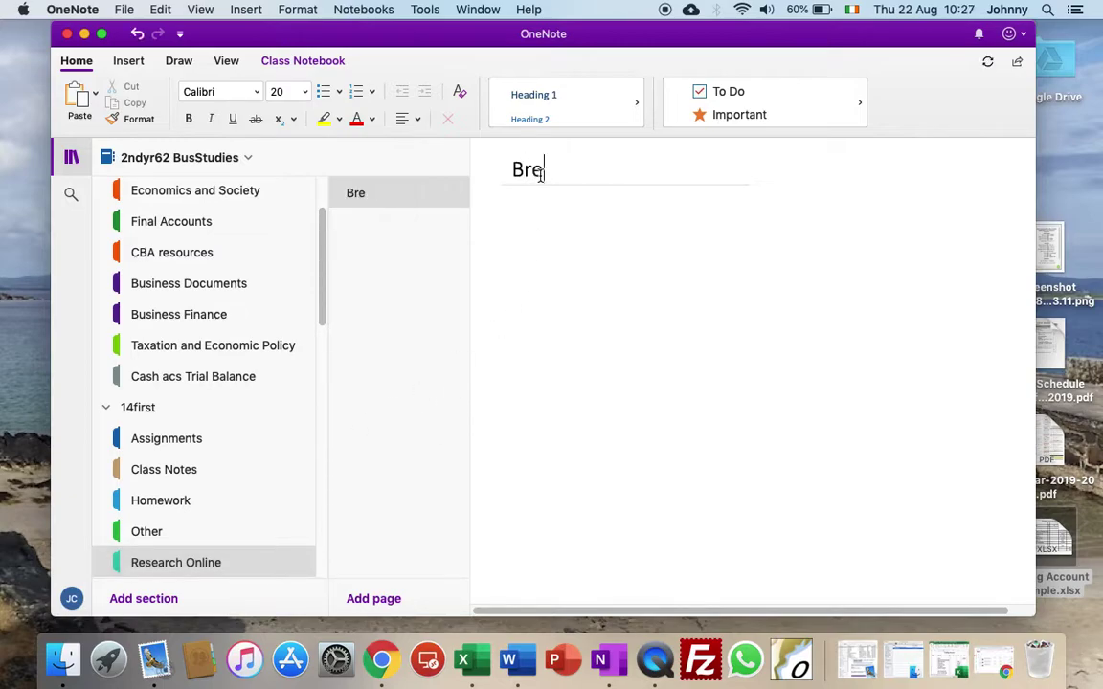
{"action": "type", "text": "xit"}
{"action": "key", "text": "Return"}
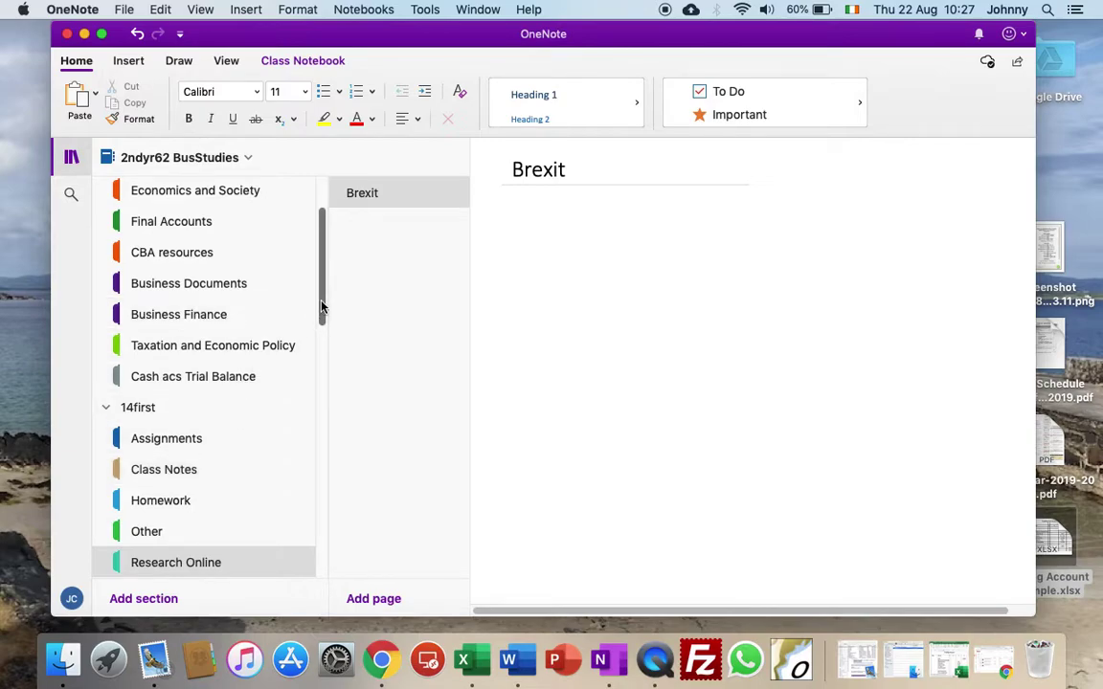
{"action": "left_click_drag", "start_coordinate": [319, 310], "coordinate": [319, 263]}
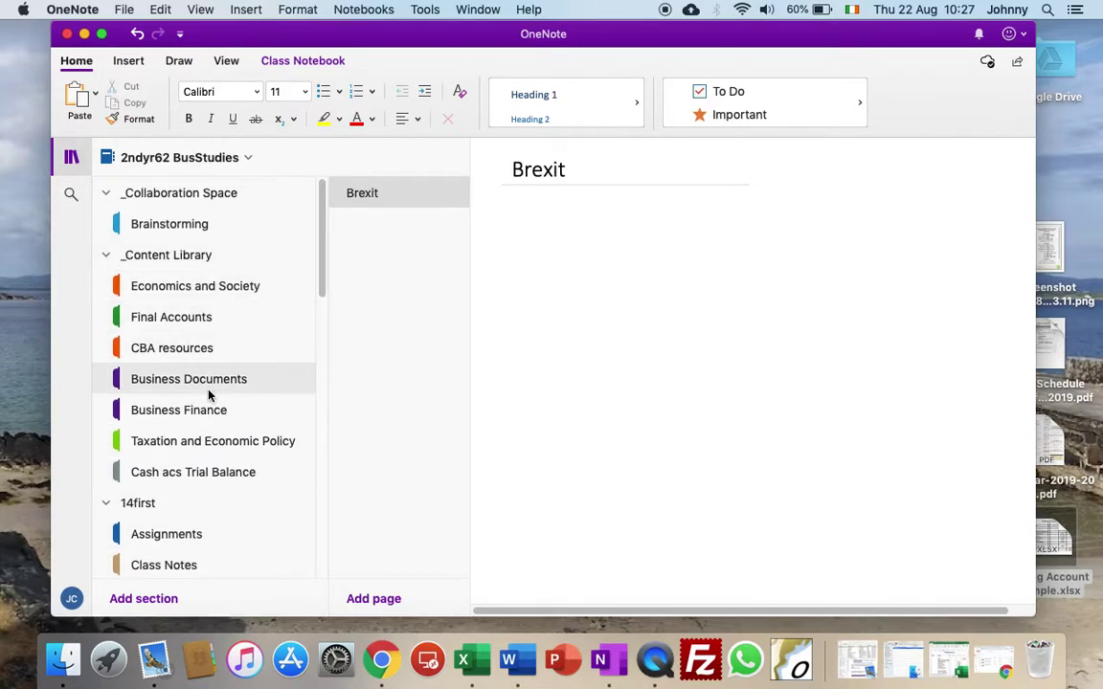